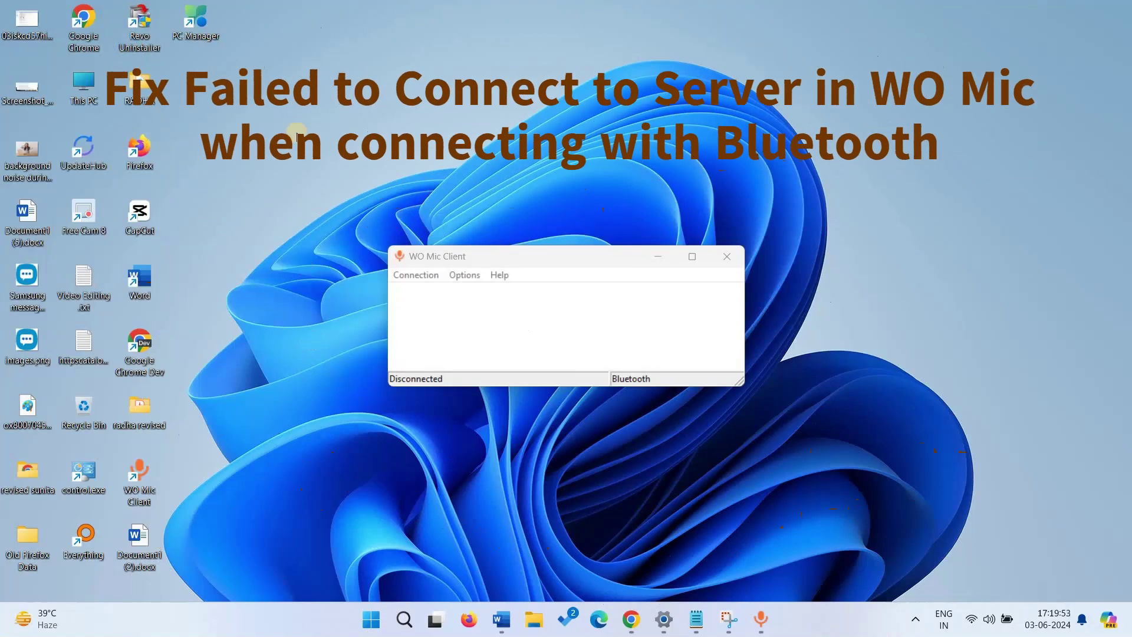
# - Connect WO Mic Client to the phone with Bluetooth transport; it stays Disconnected
pyautogui.click(419, 277)
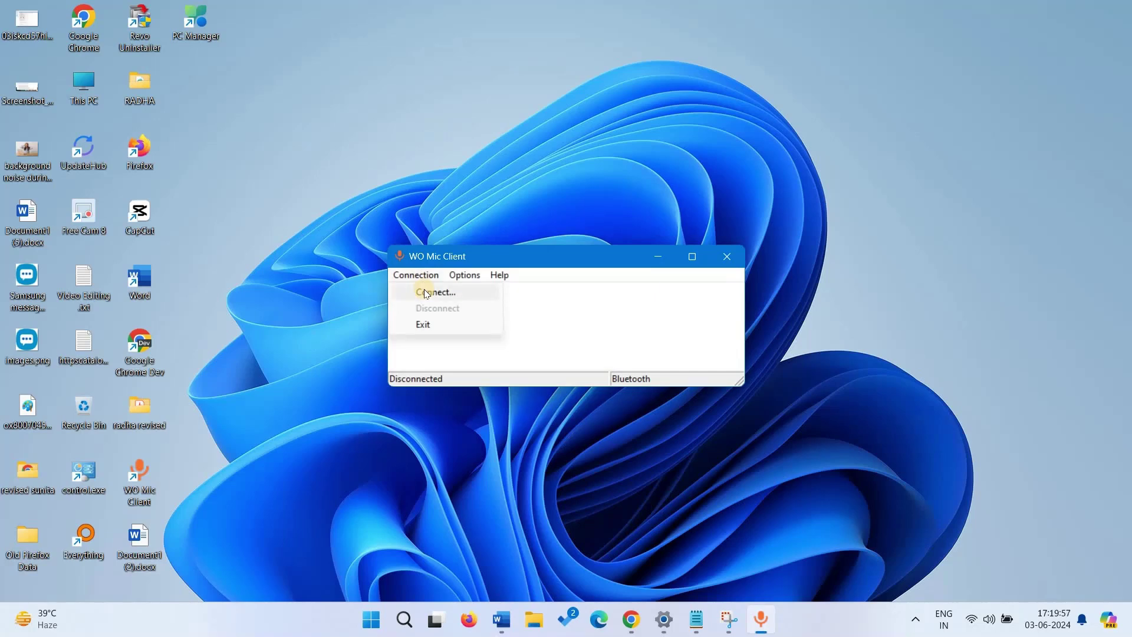
pyautogui.click(427, 293)
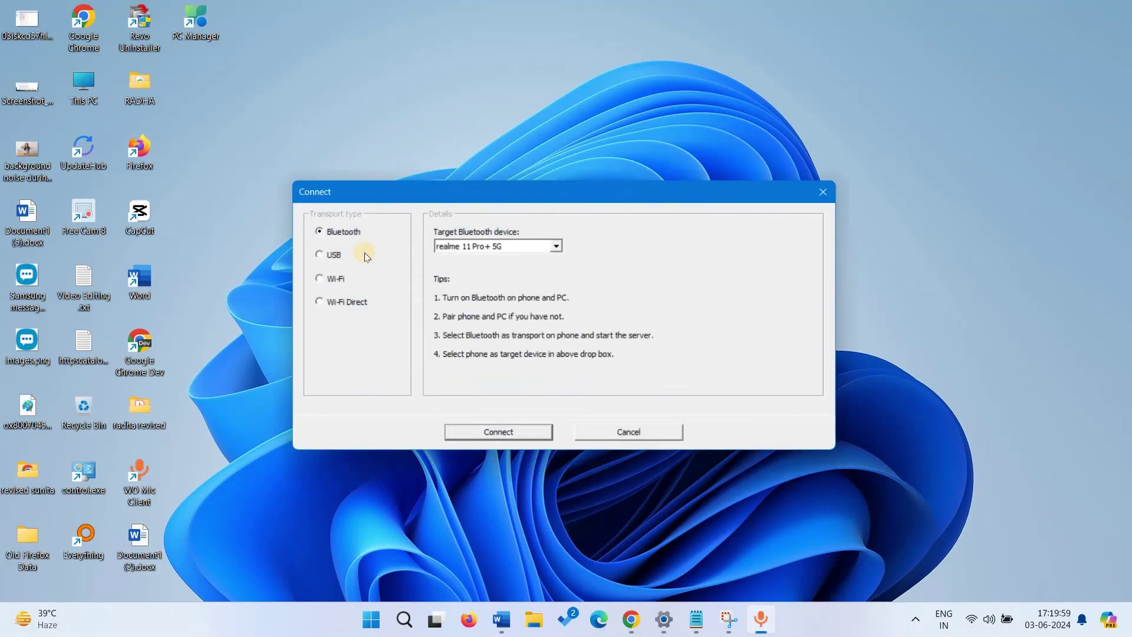
pyautogui.click(494, 437)
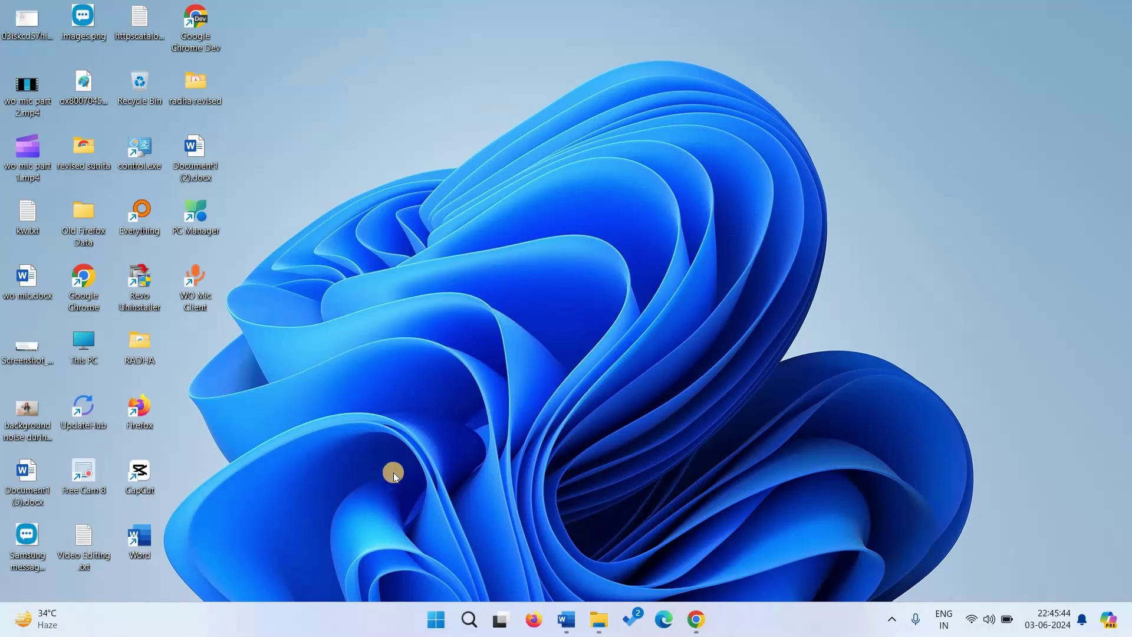
pyautogui.click(437, 624)
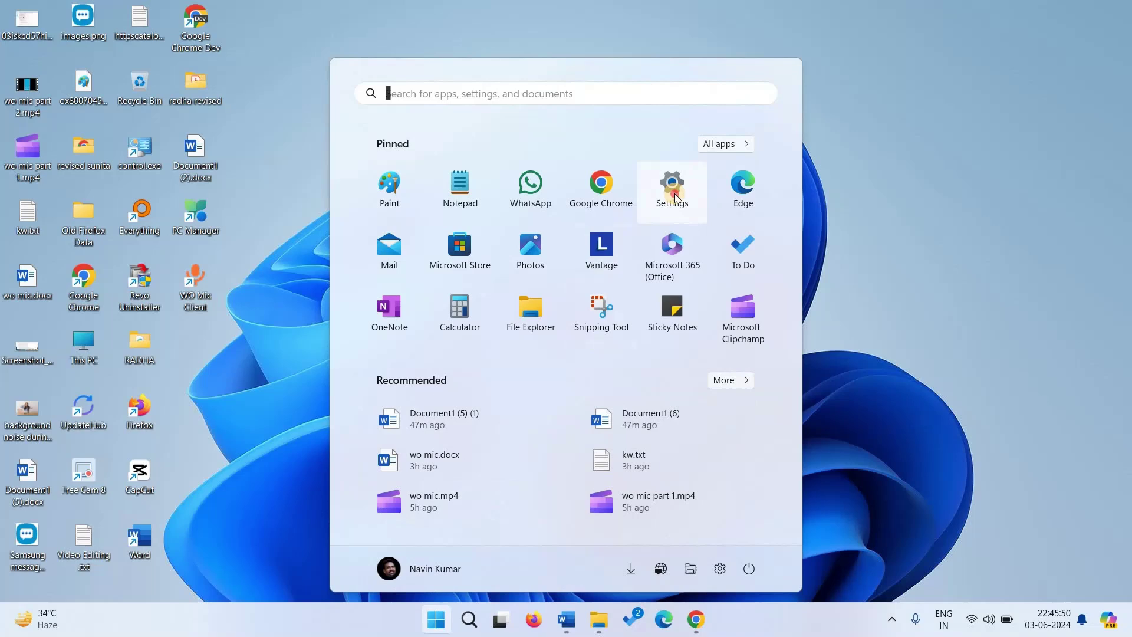
pyautogui.press('super+i')
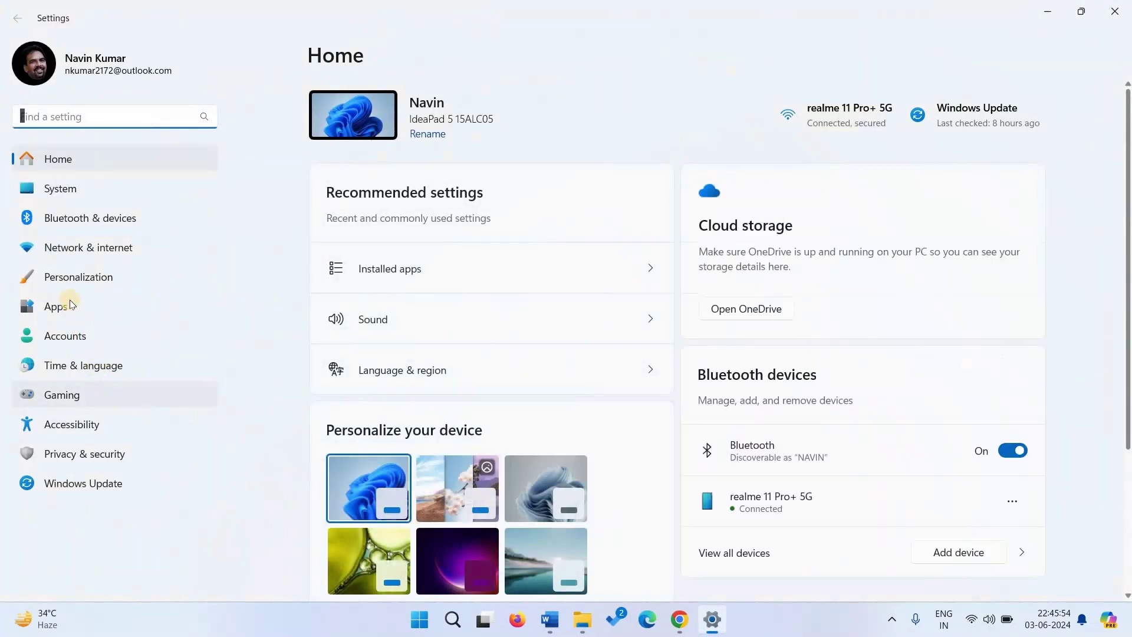
pyautogui.click(111, 218)
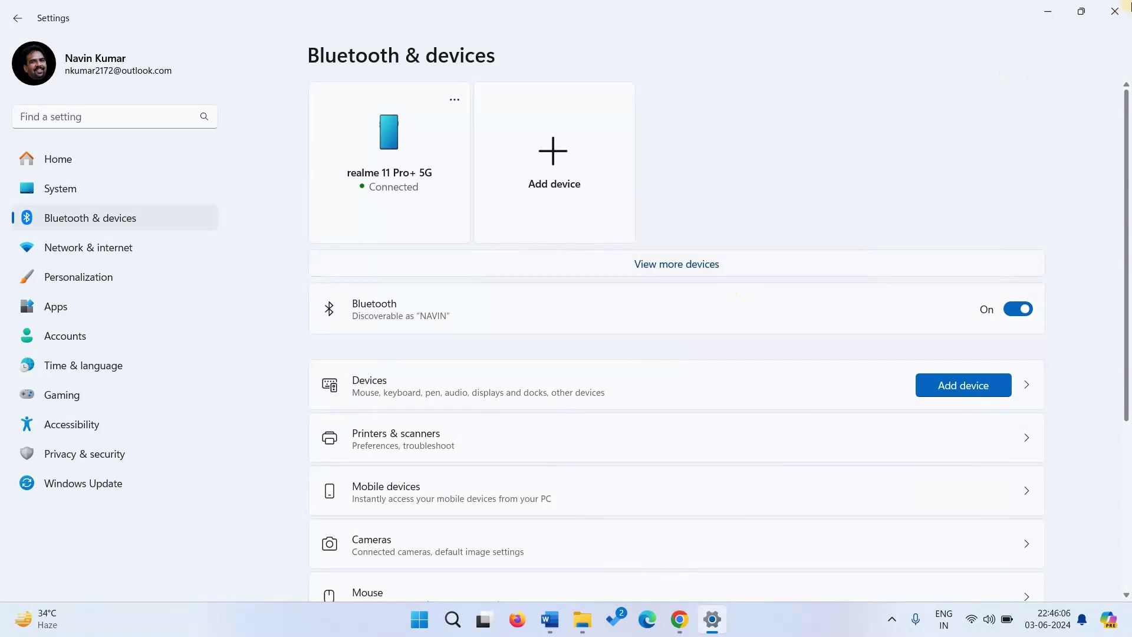
pyautogui.hotkey('alt', 'F4')
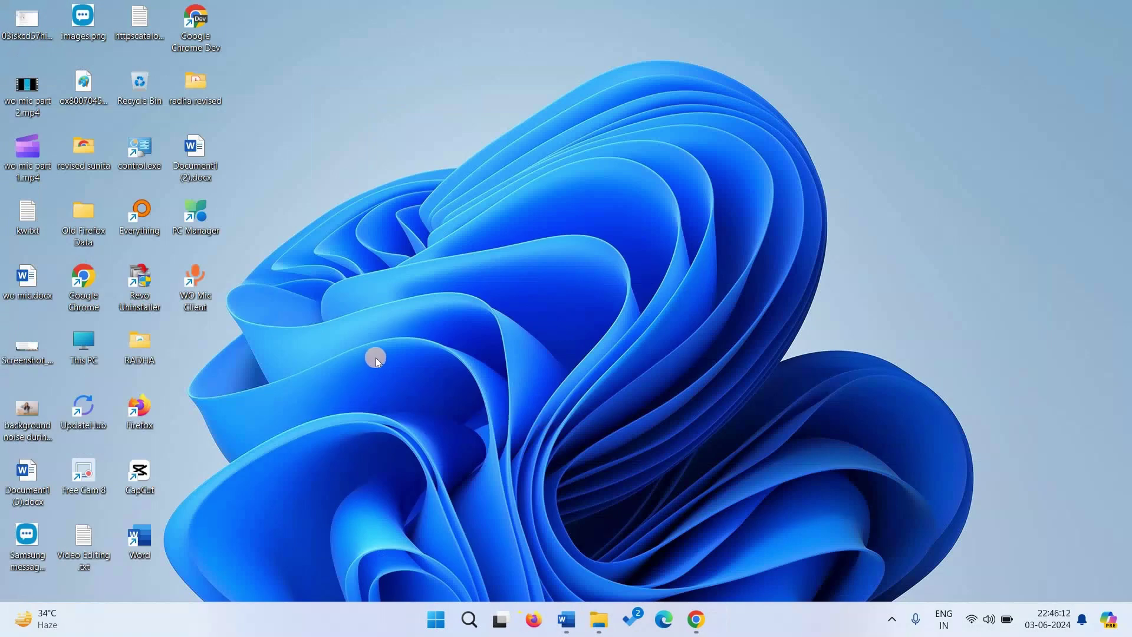
# - Uninstall WO Mic Client from the Installed apps list in Windows Settings
pyautogui.click(440, 629)
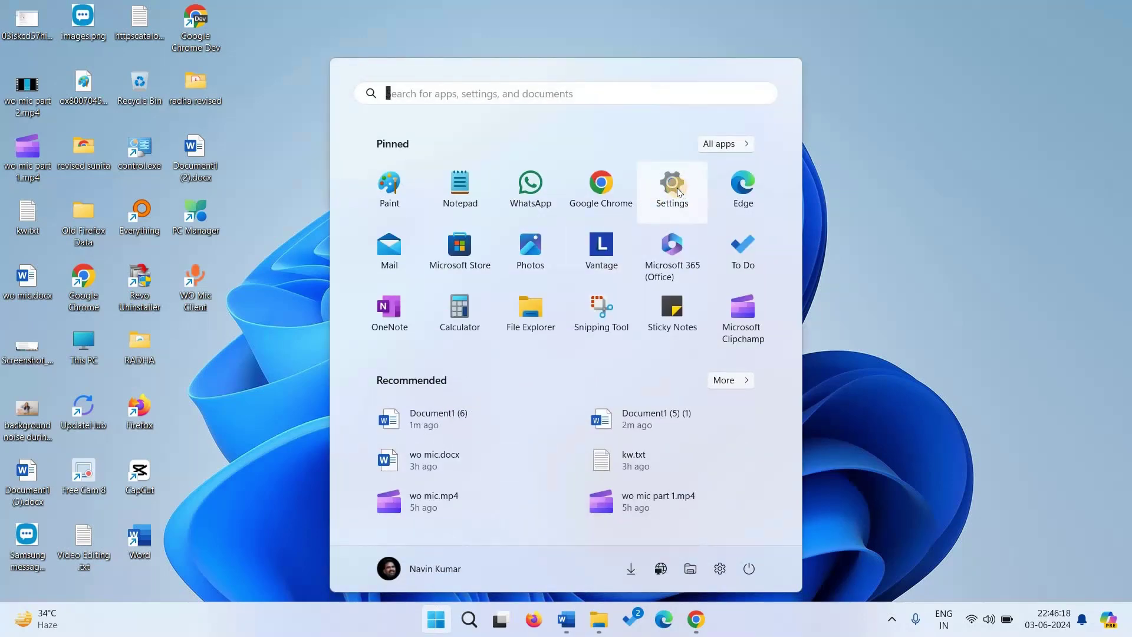
pyautogui.click(679, 192)
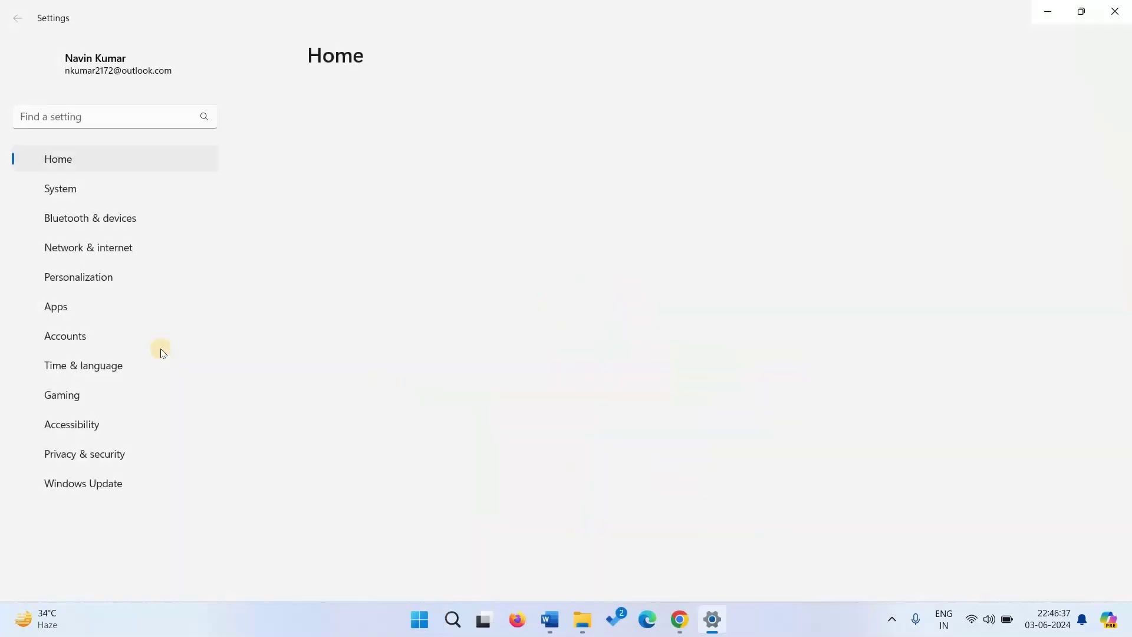
pyautogui.click(44, 307)
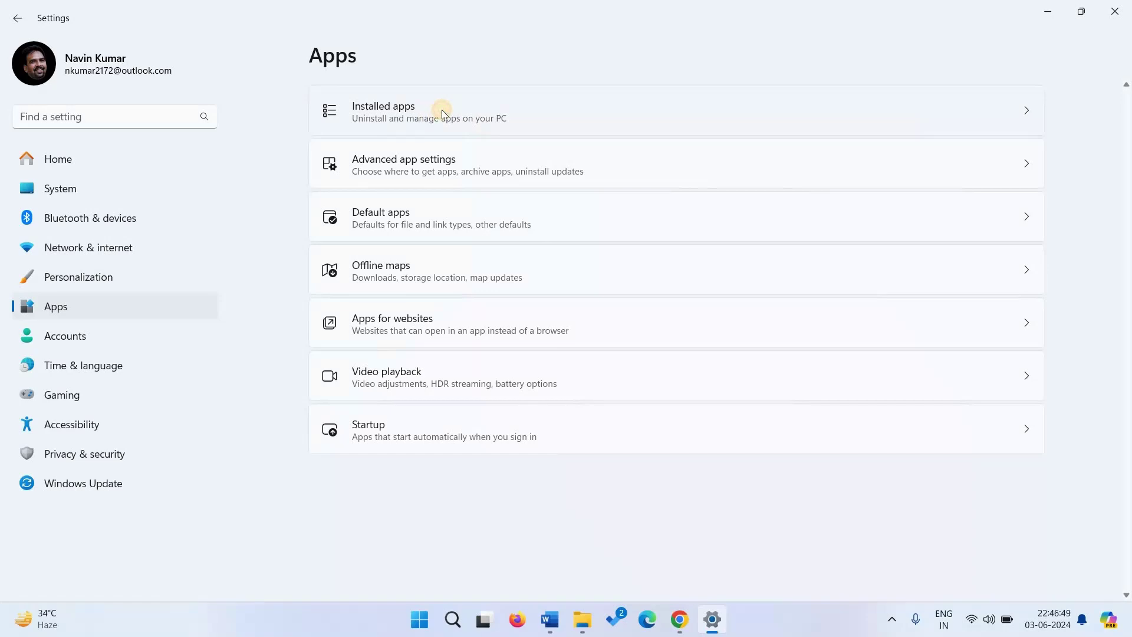
pyautogui.click(443, 112)
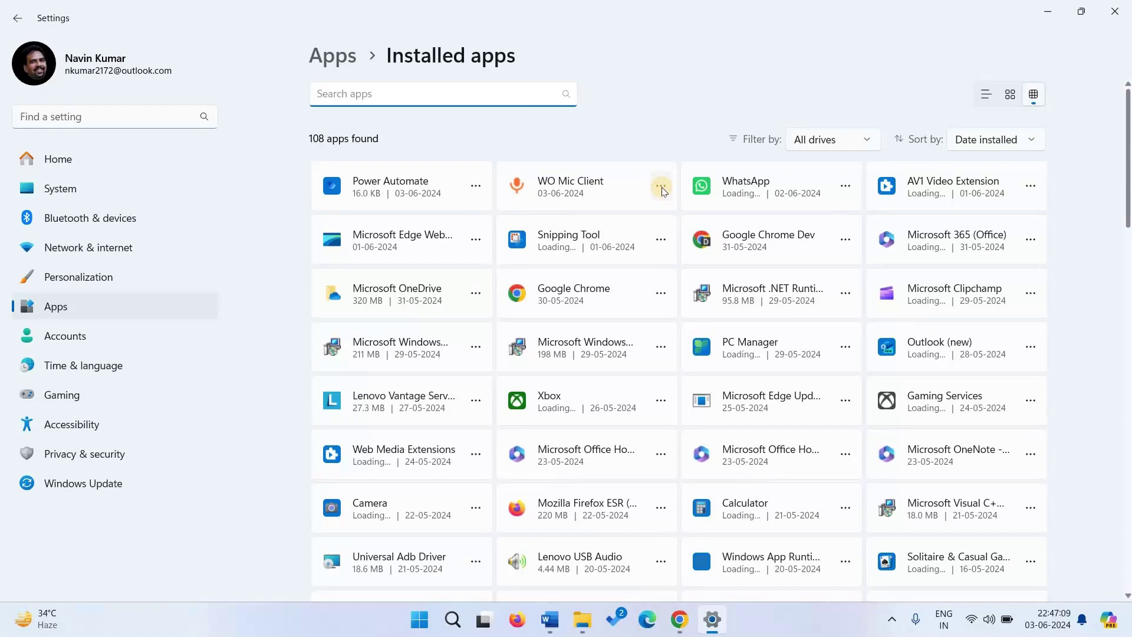
pyautogui.click(661, 188)
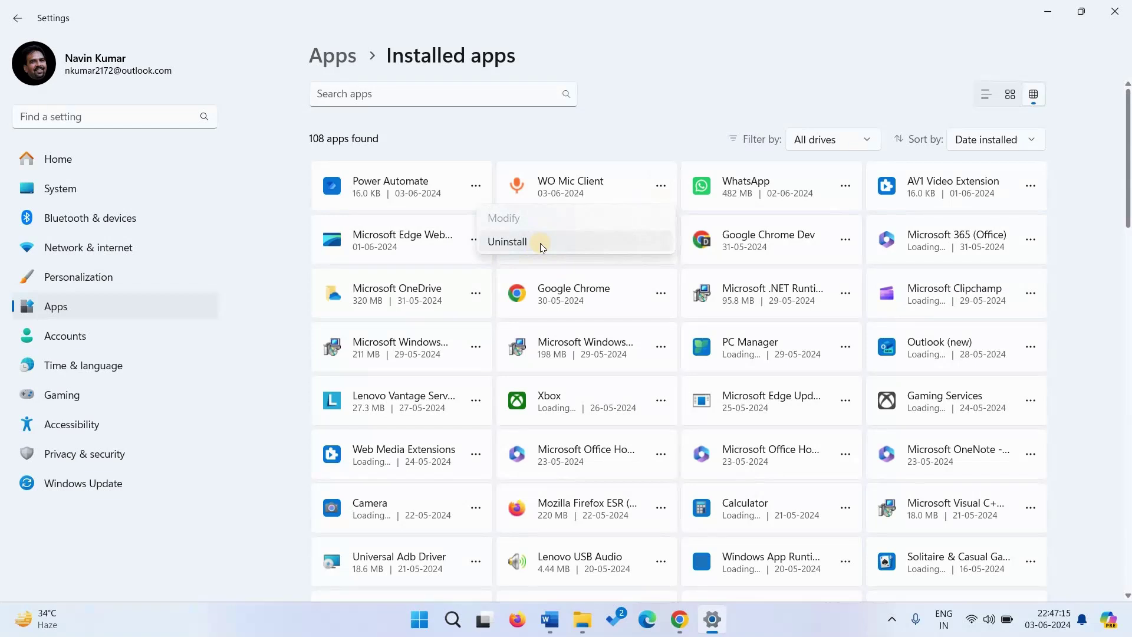
pyautogui.click(593, 266)
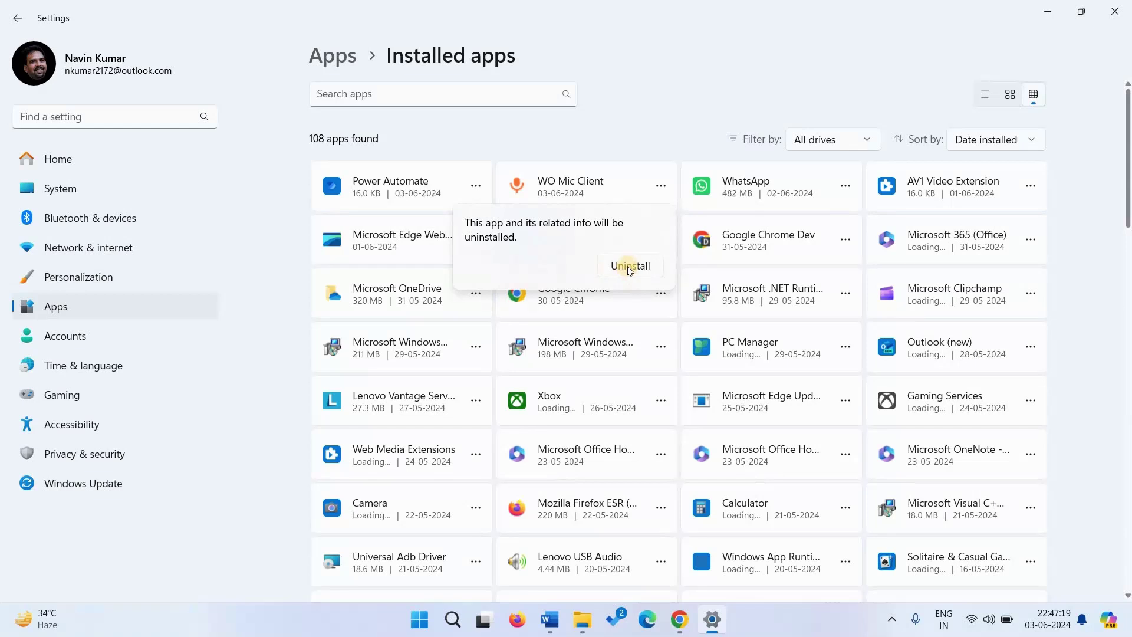
pyautogui.click(630, 268)
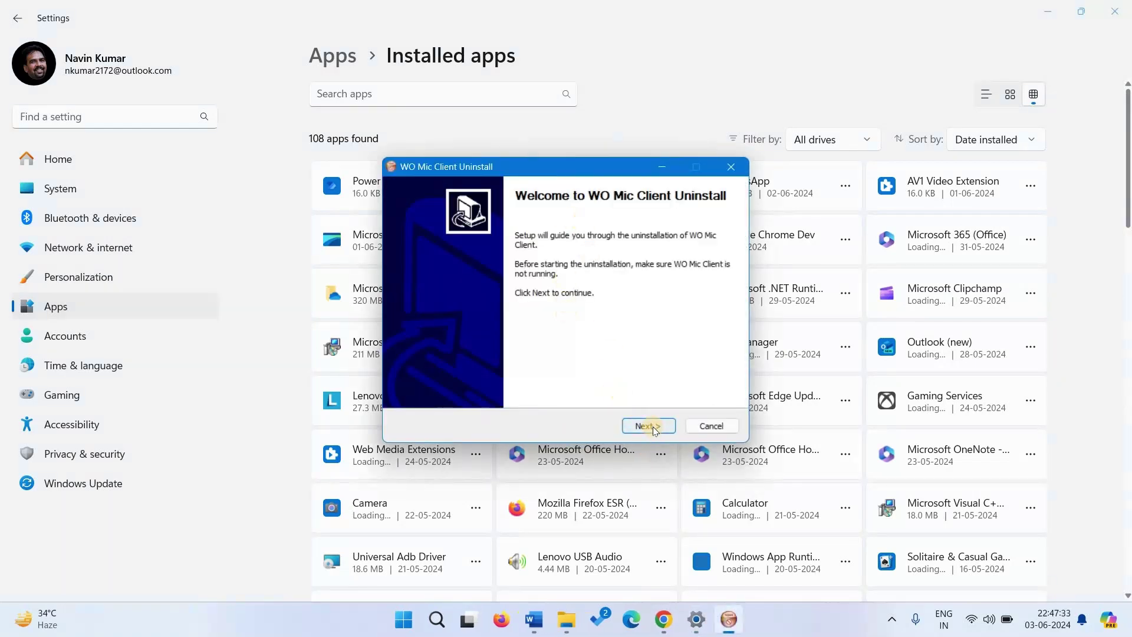
# - Finish the WO Mic Client uninstall wizard and switch to Chrome
pyautogui.click(649, 426)
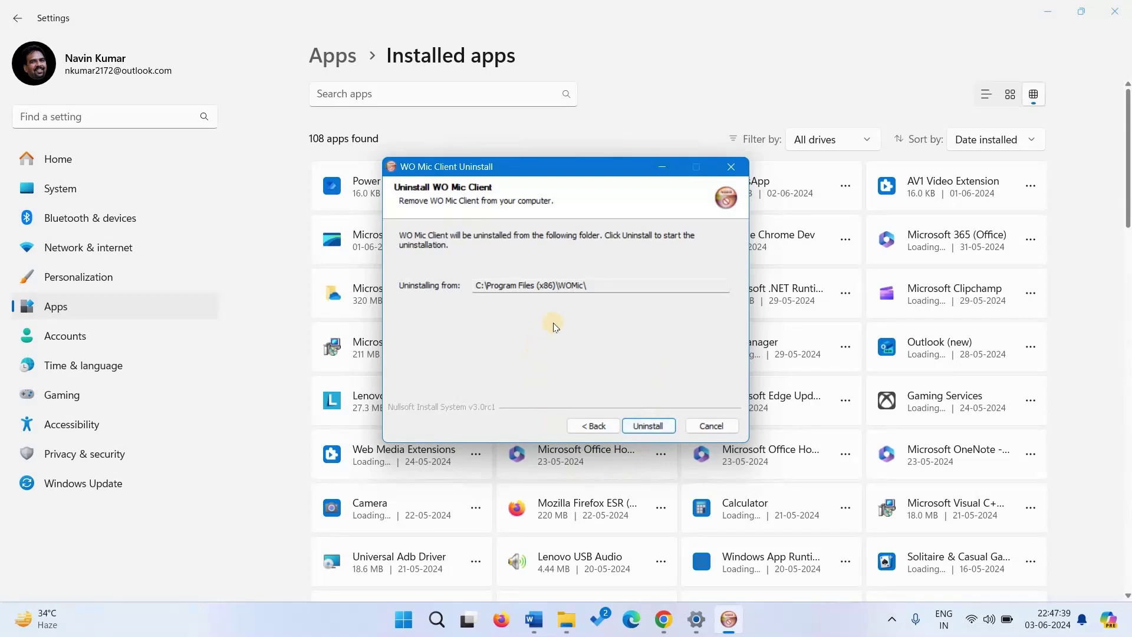
pyautogui.click(731, 167)
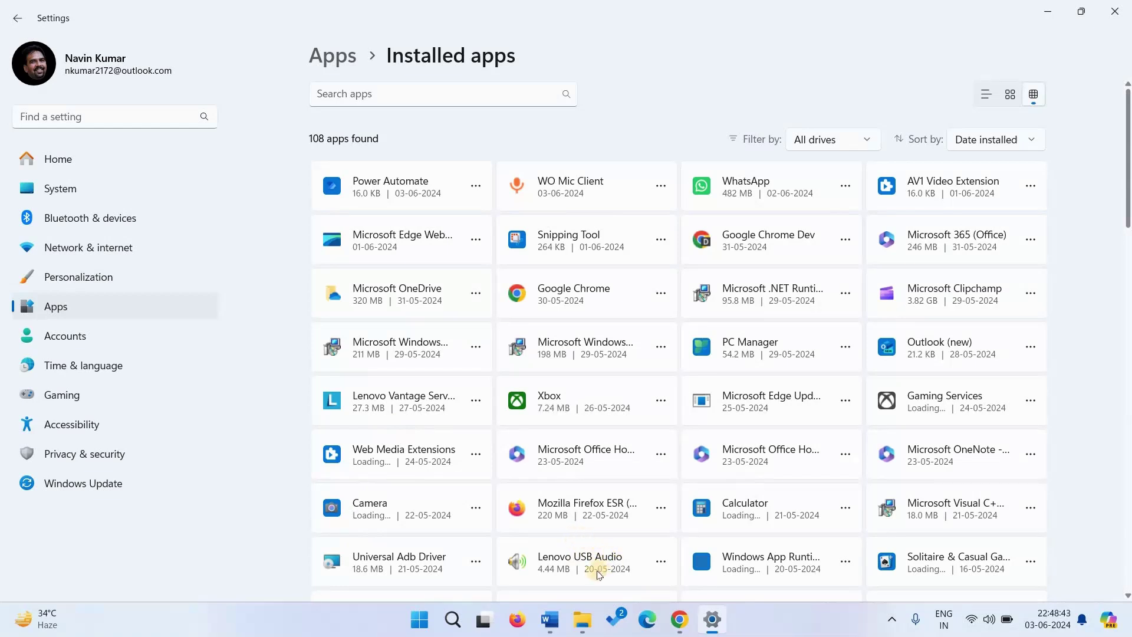
pyautogui.click(678, 620)
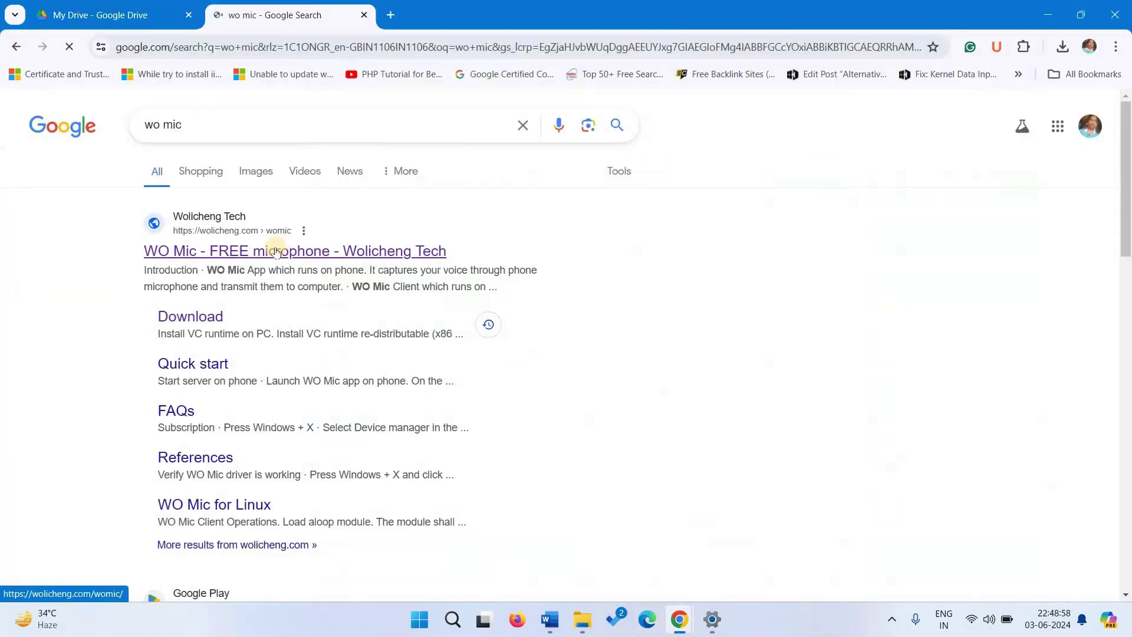
# - Go to the WO Mic website's Download page and scroll to the Windows installer table
pyautogui.click(276, 251)
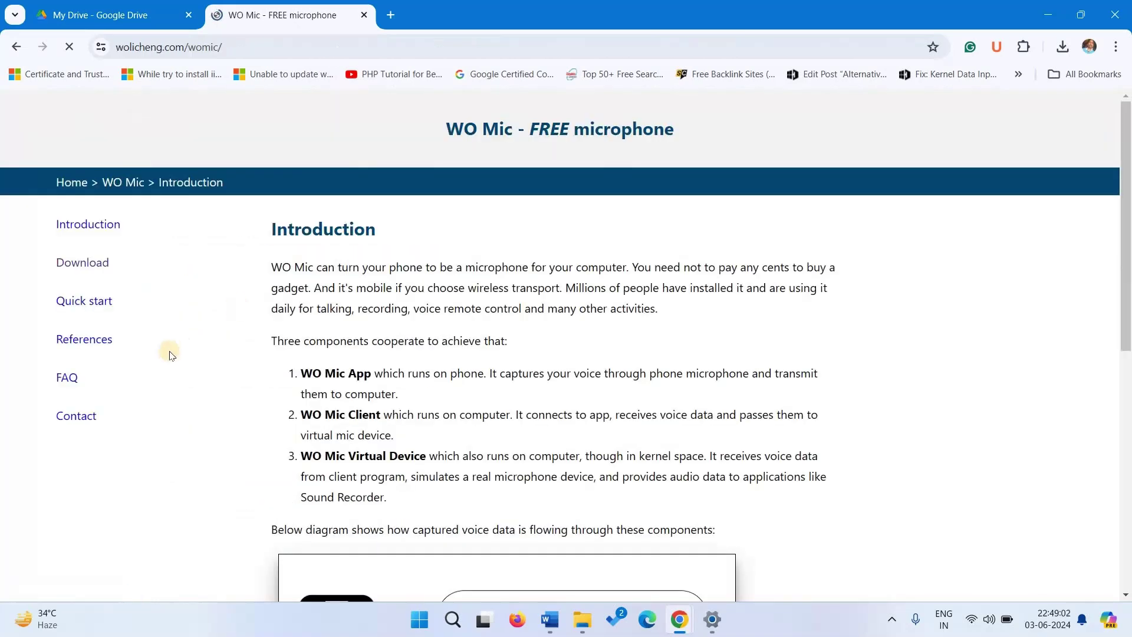
pyautogui.click(71, 267)
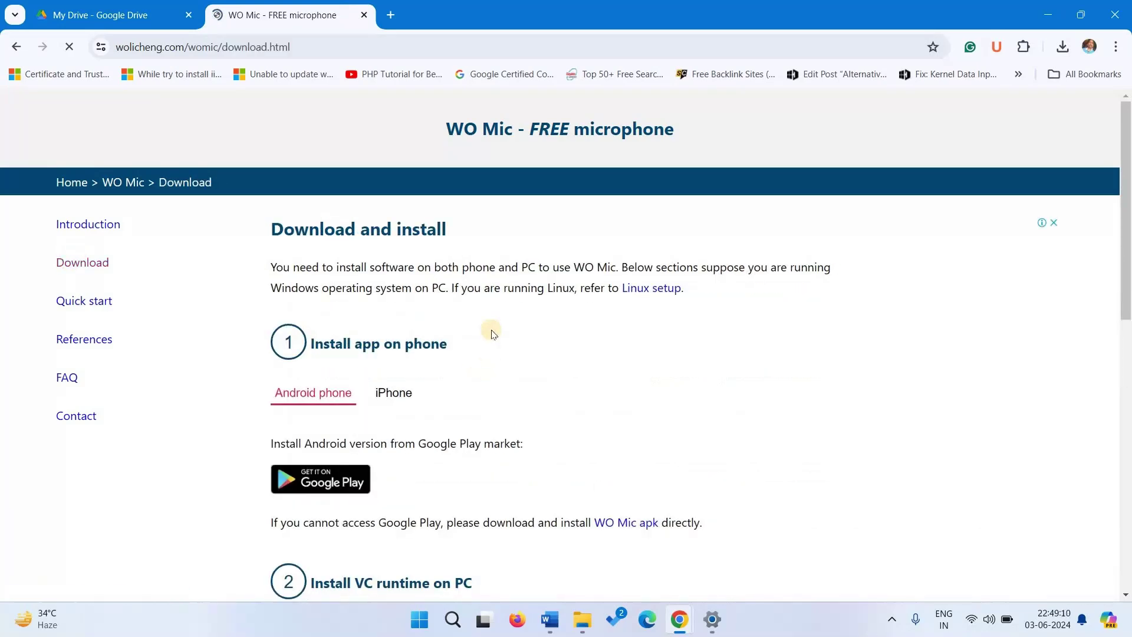
pyautogui.scroll(-5, 493, 322)
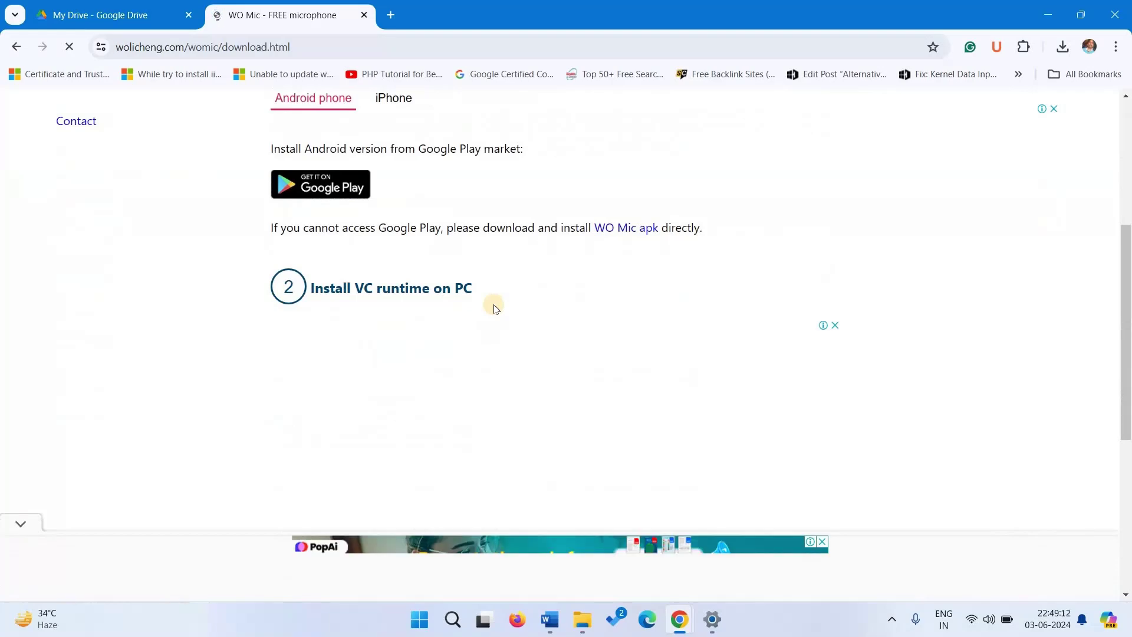
pyautogui.scroll(-3, 494, 308)
pyautogui.scroll(-3, 401, 273)
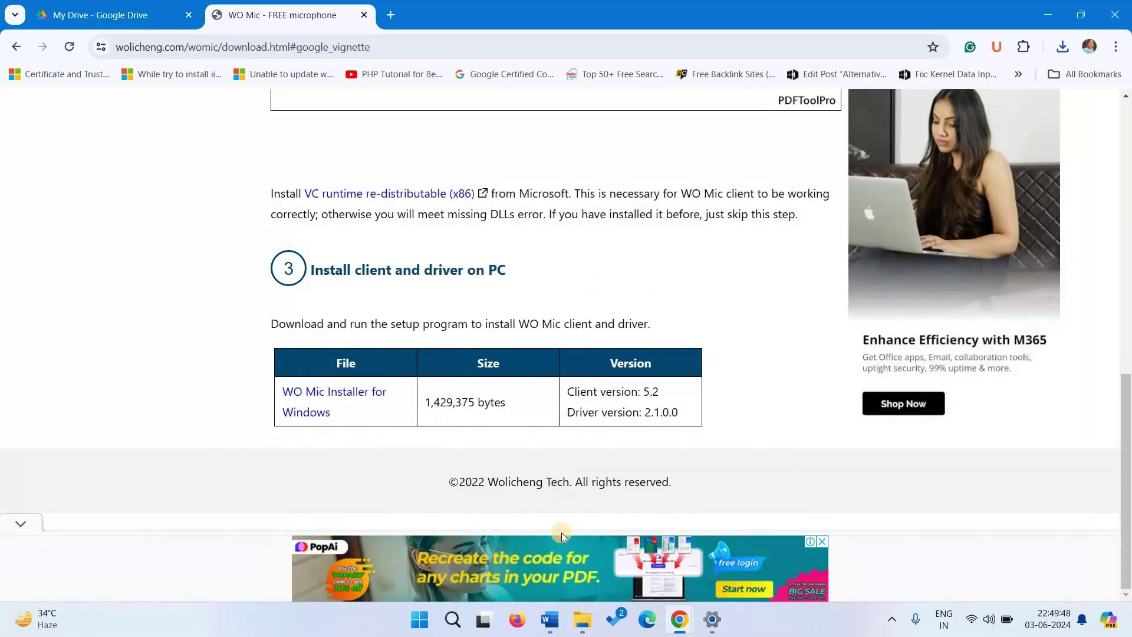
# - Launch WOMicClientSetup5_2.exe from the Downloads folder in File Explorer
pyautogui.click(581, 623)
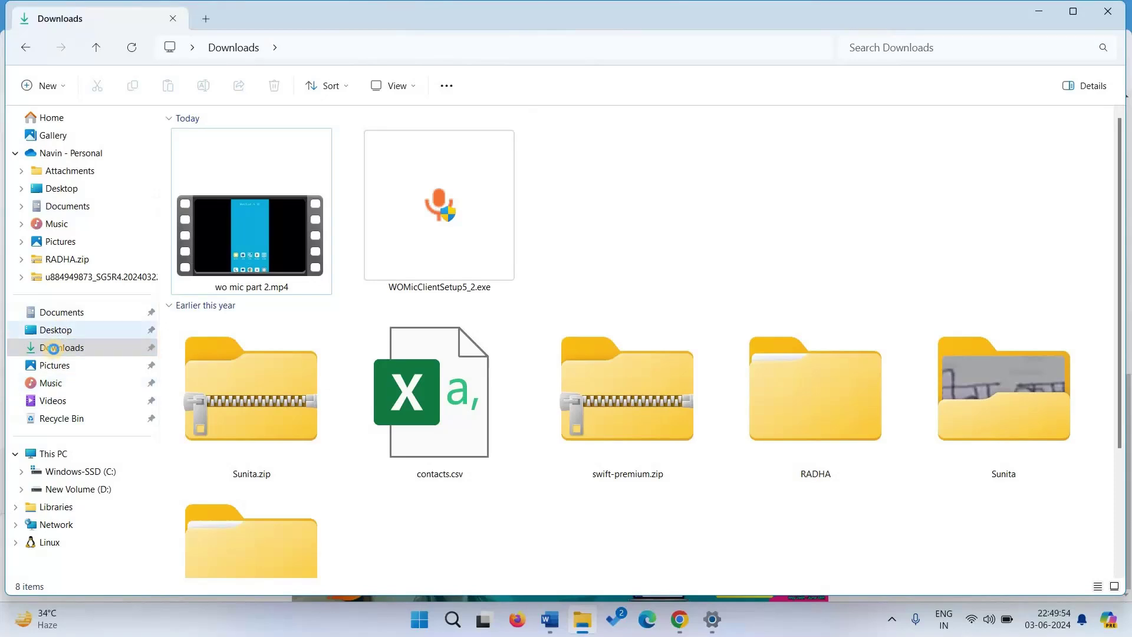
pyautogui.click(53, 347)
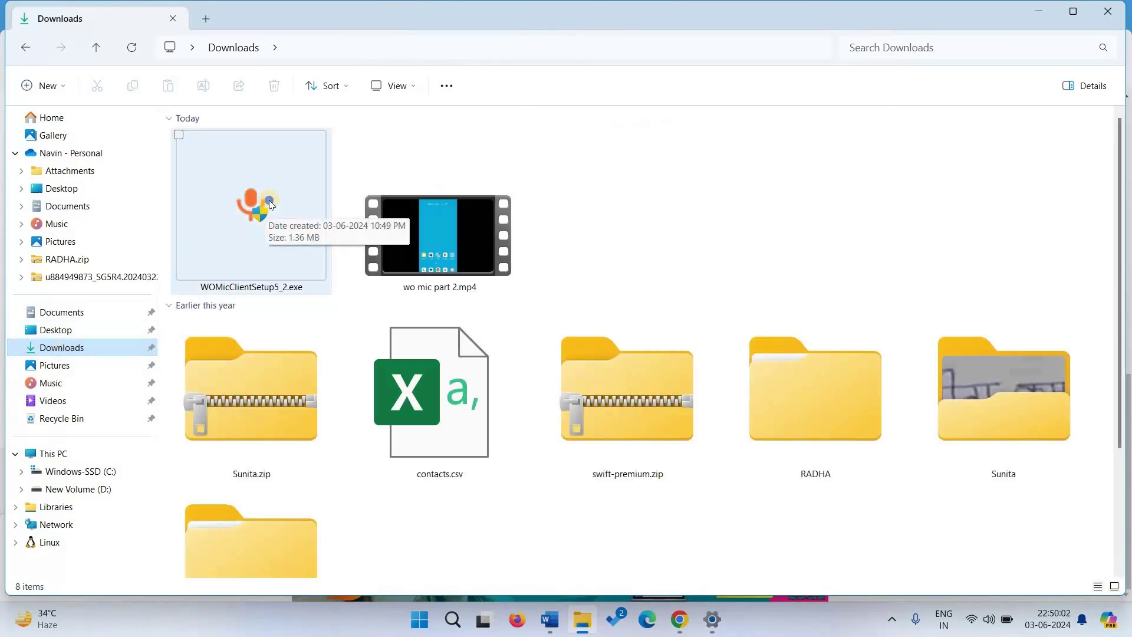
pyautogui.click(270, 203)
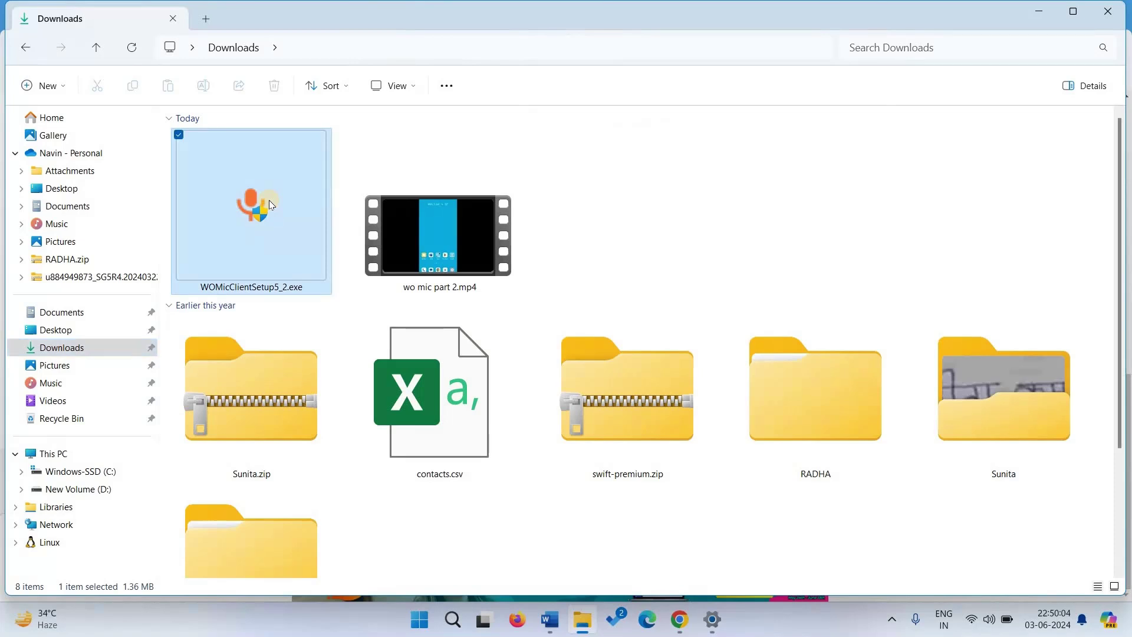
pyautogui.rightClick(270, 201)
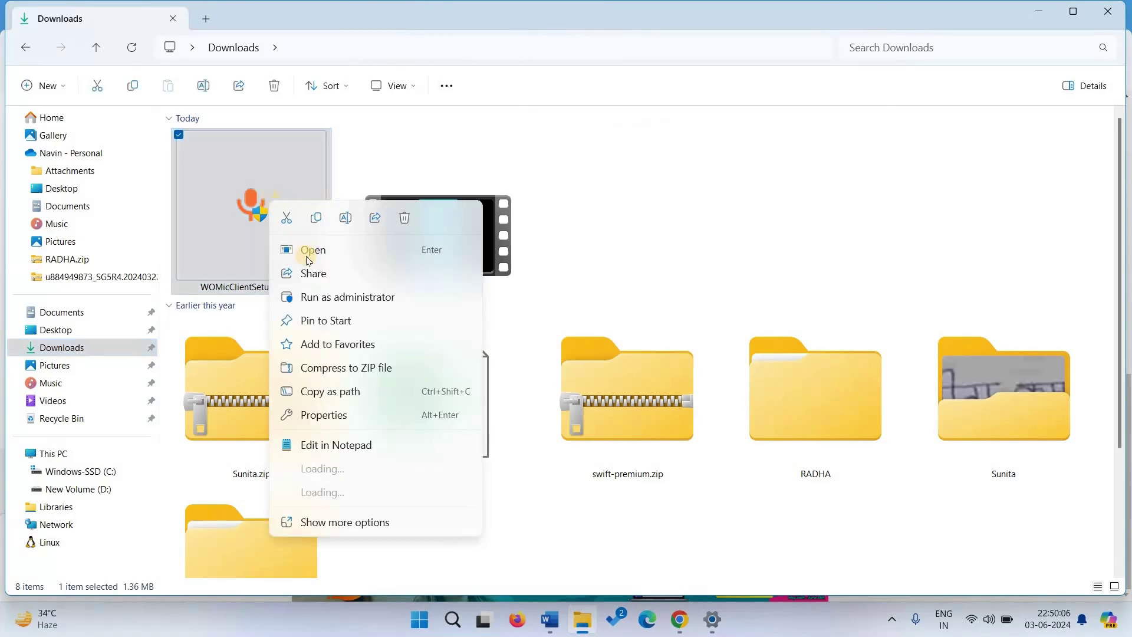
pyautogui.click(313, 252)
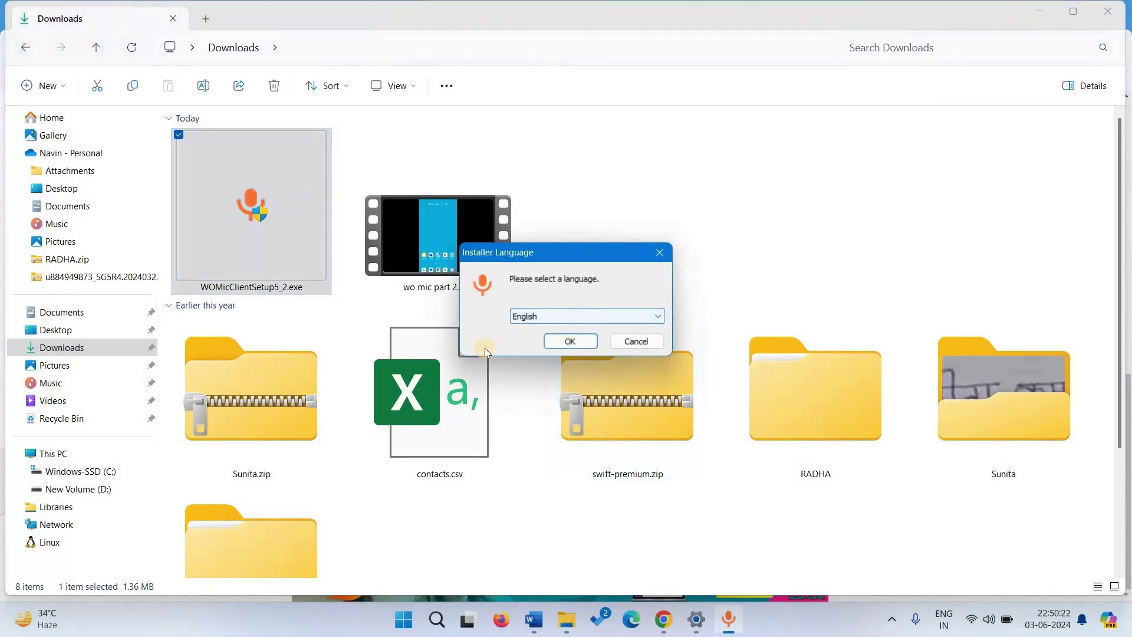
# - In WO Mic Client Setup, accept English, pass the welcome page and keep default components
pyautogui.click(573, 342)
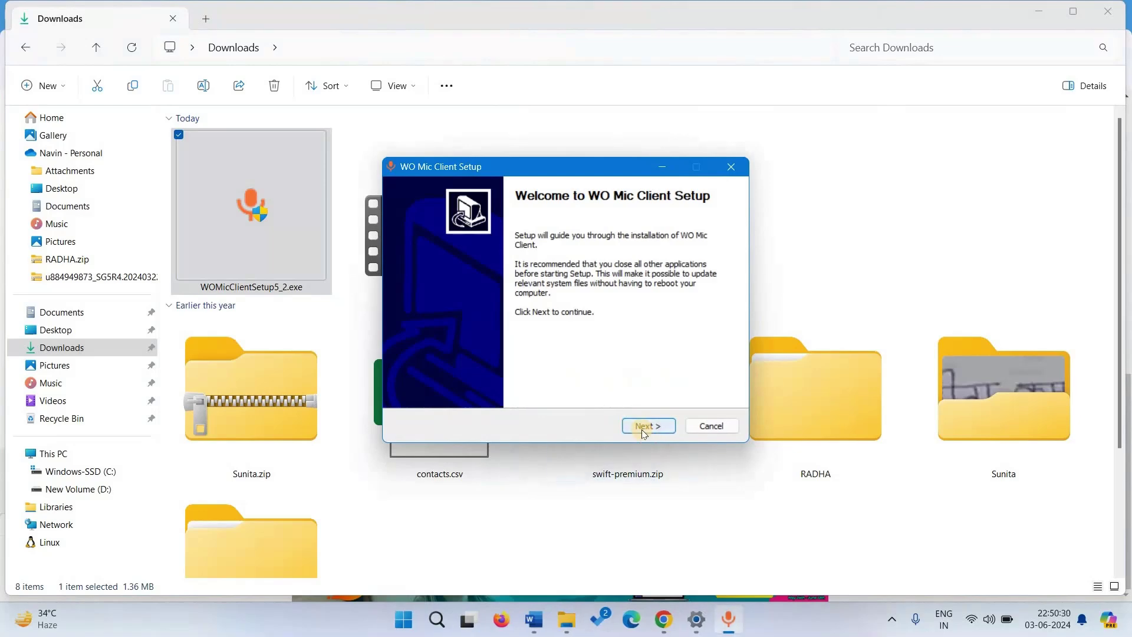
pyautogui.click(645, 434)
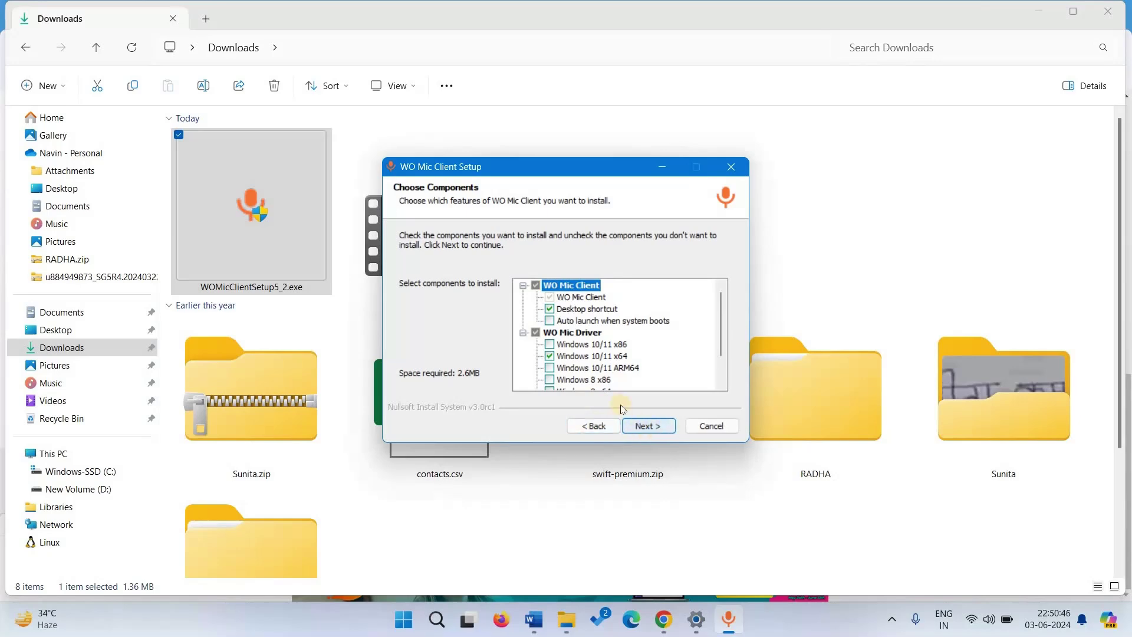
pyautogui.click(655, 432)
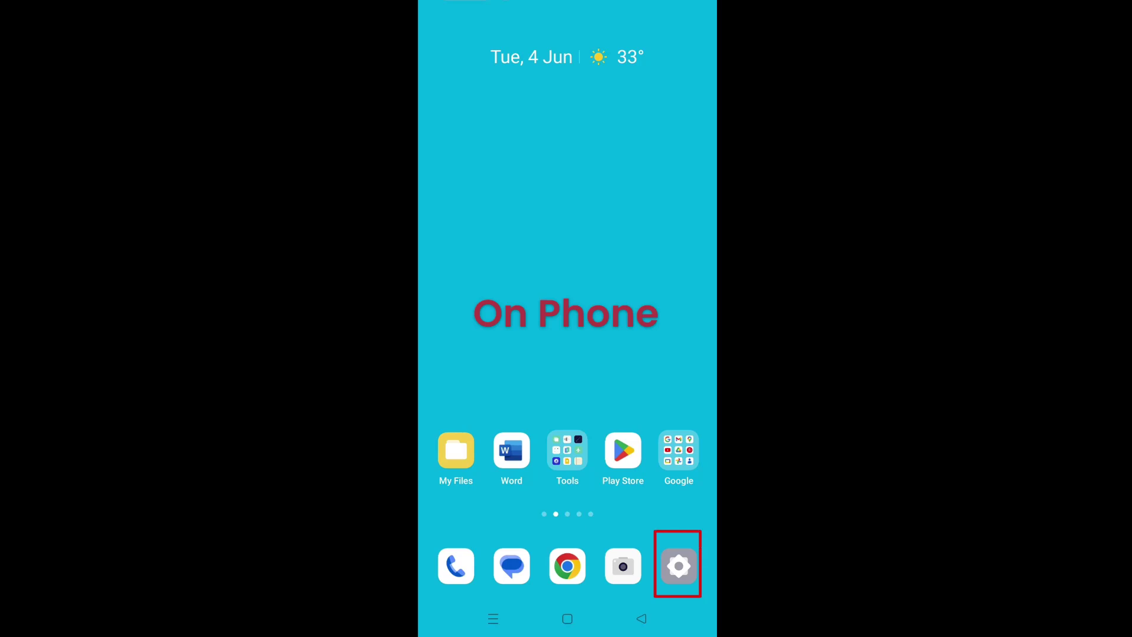
# - Switch Bluetooth on in the phone's Settings
pyautogui.click(678, 566)
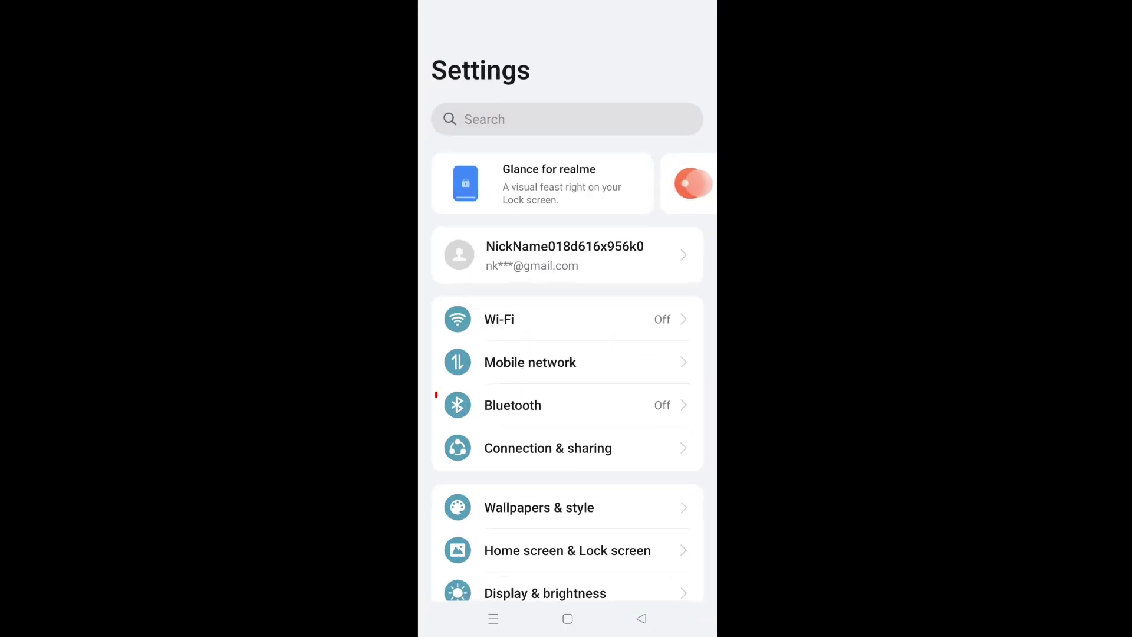
pyautogui.click(615, 400)
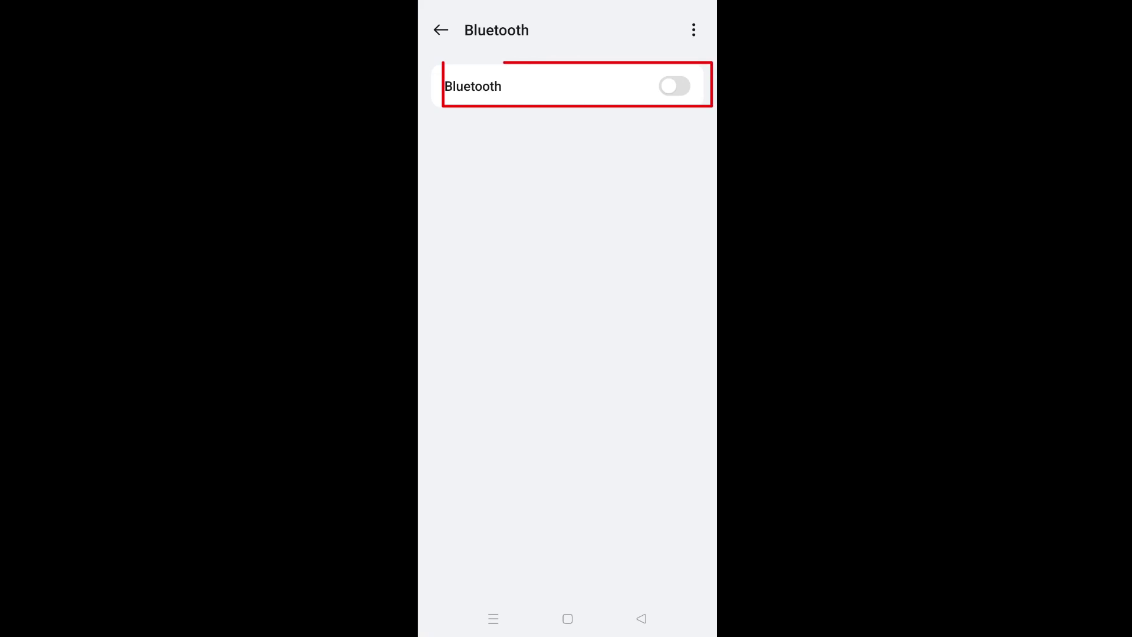
pyautogui.click(684, 86)
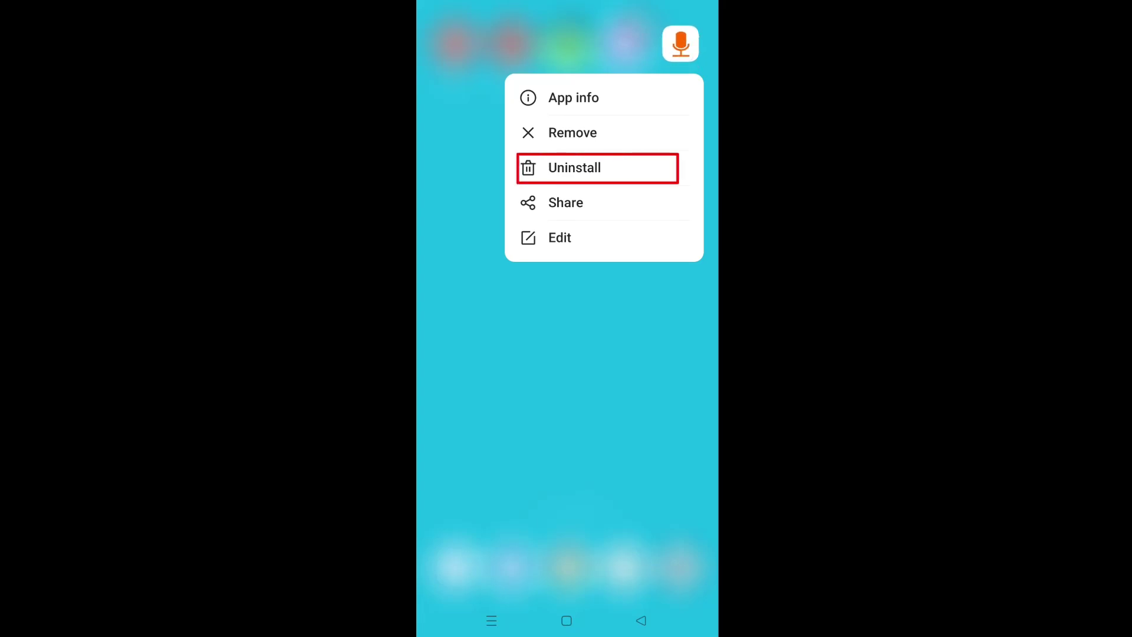
# - Remove the WO Mic app and its data from the phone
pyautogui.click(575, 168)
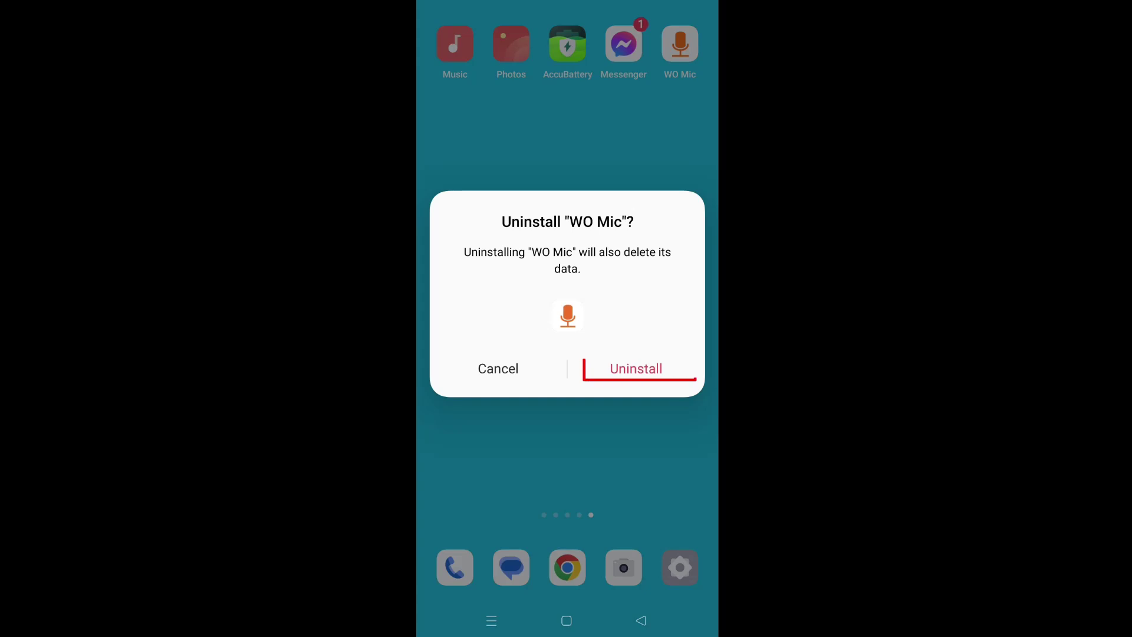
pyautogui.click(636, 369)
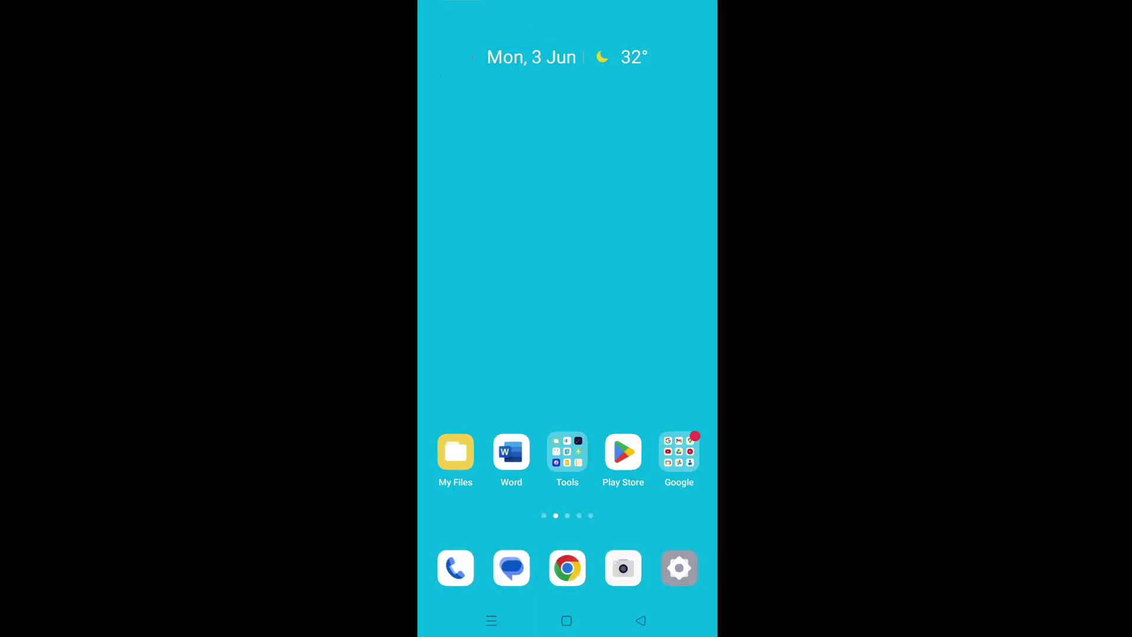
# - Search Google Play for 'wo mic' and install the WO Mic app
pyautogui.click(624, 452)
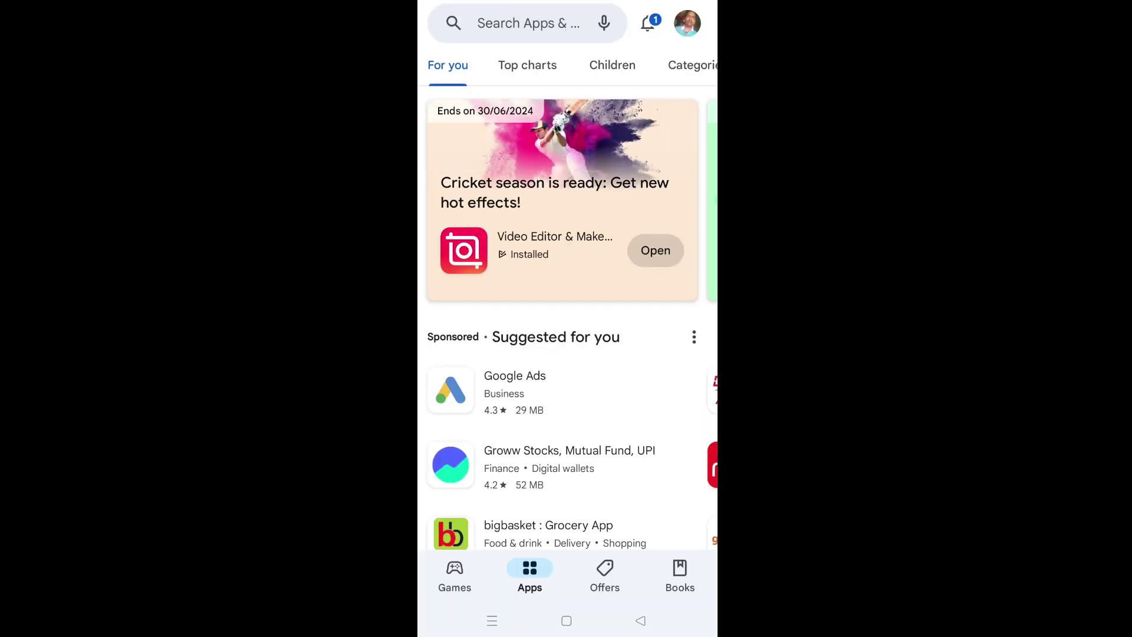
pyautogui.click(516, 23)
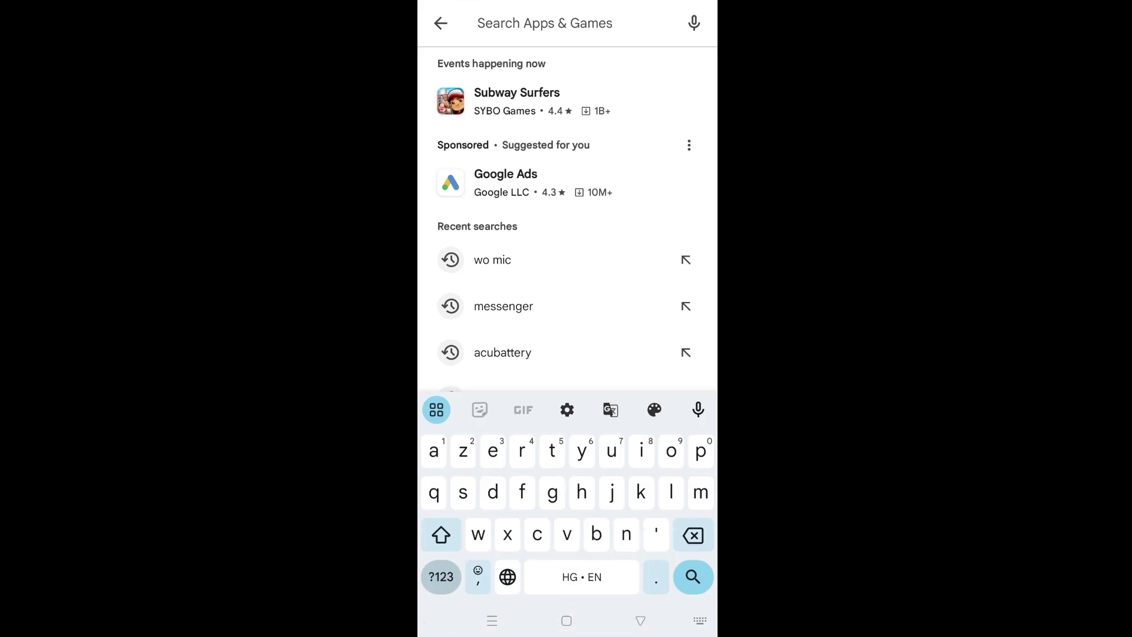
pyautogui.write('wo m')
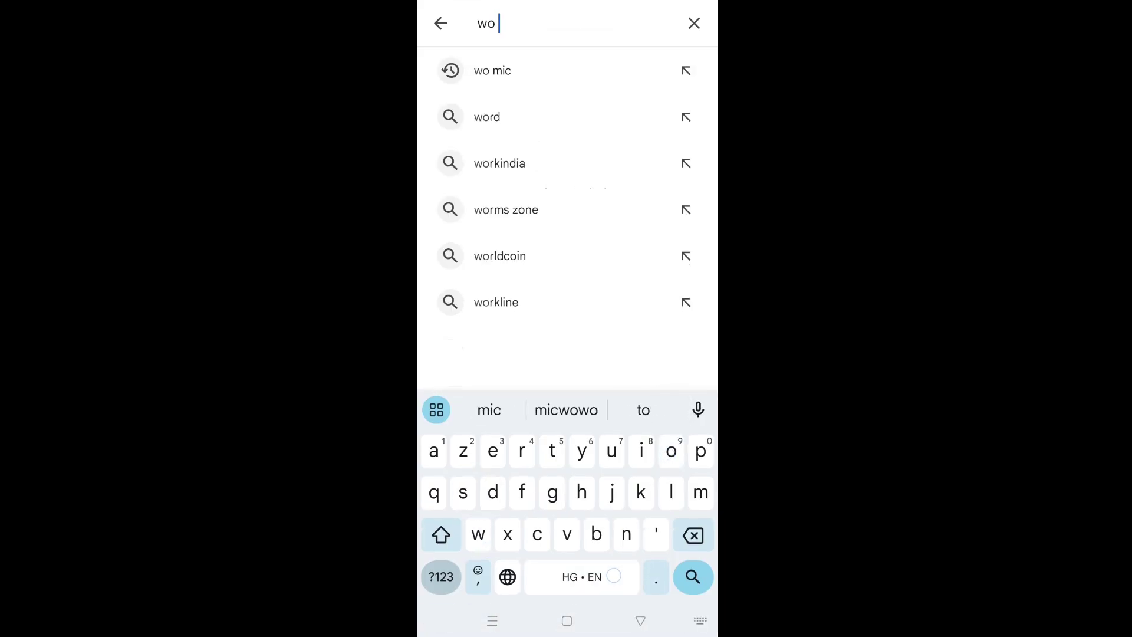
pyautogui.write('ic')
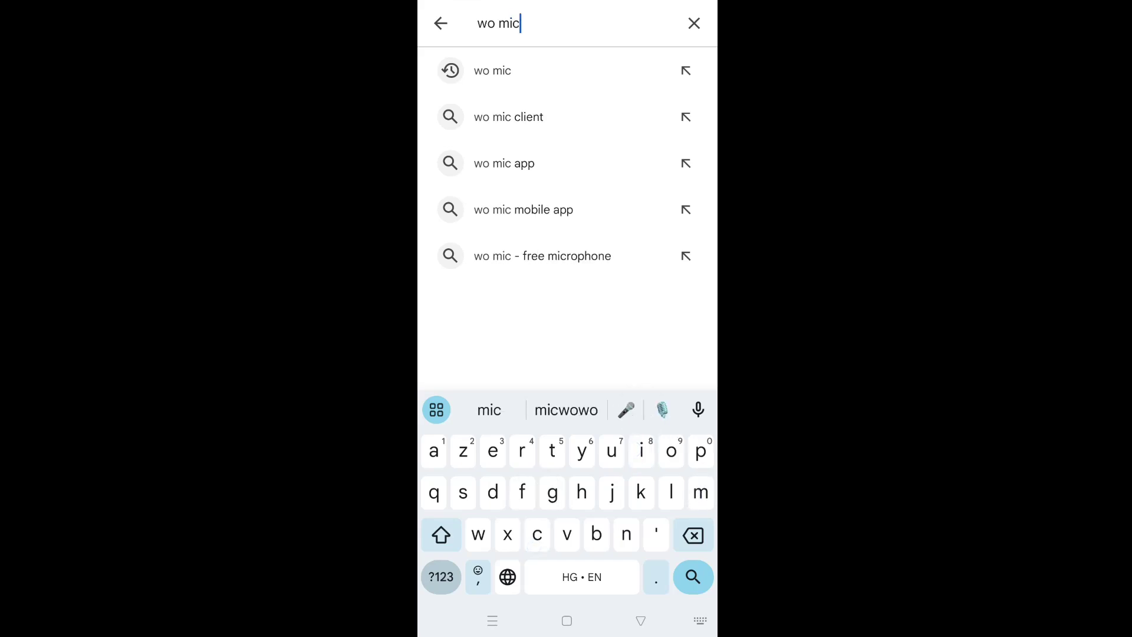
pyautogui.click(545, 75)
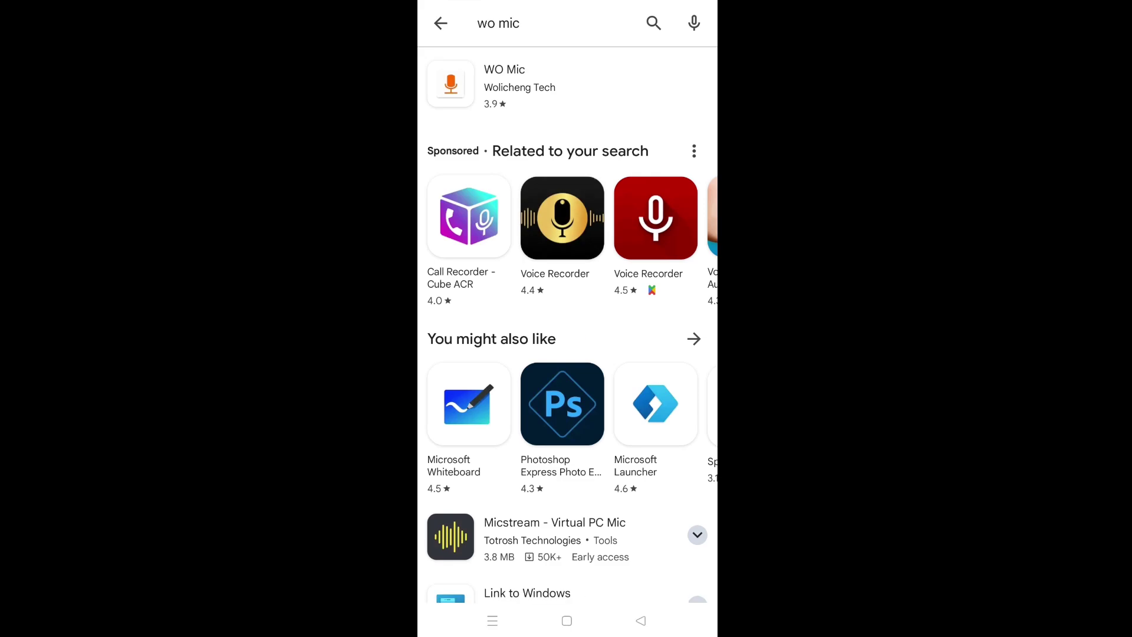
pyautogui.click(551, 82)
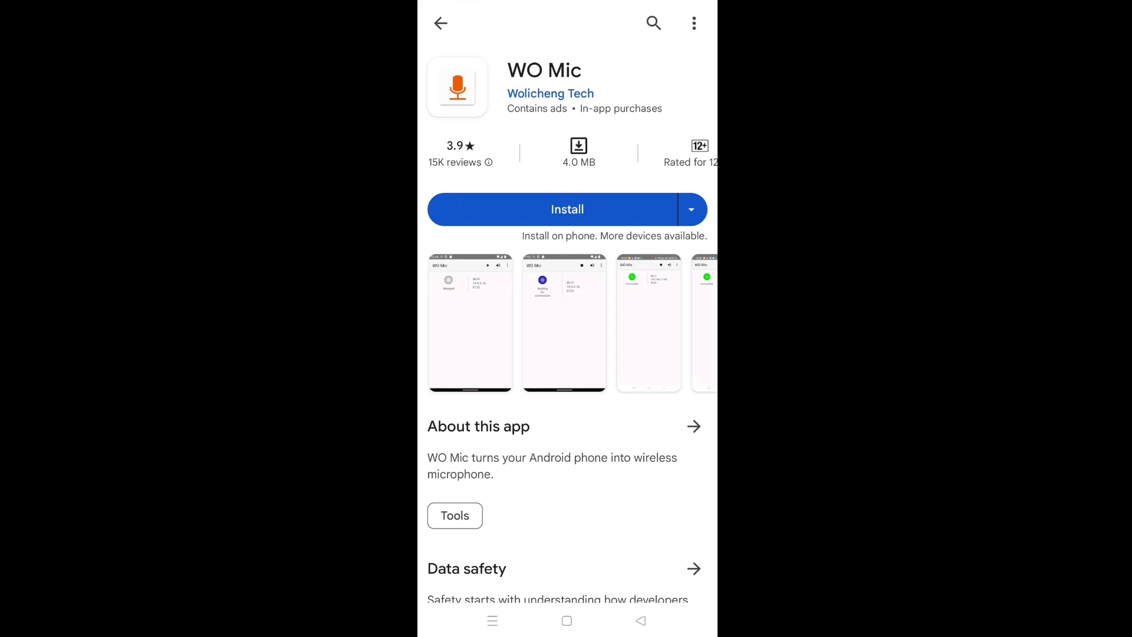
pyautogui.click(582, 215)
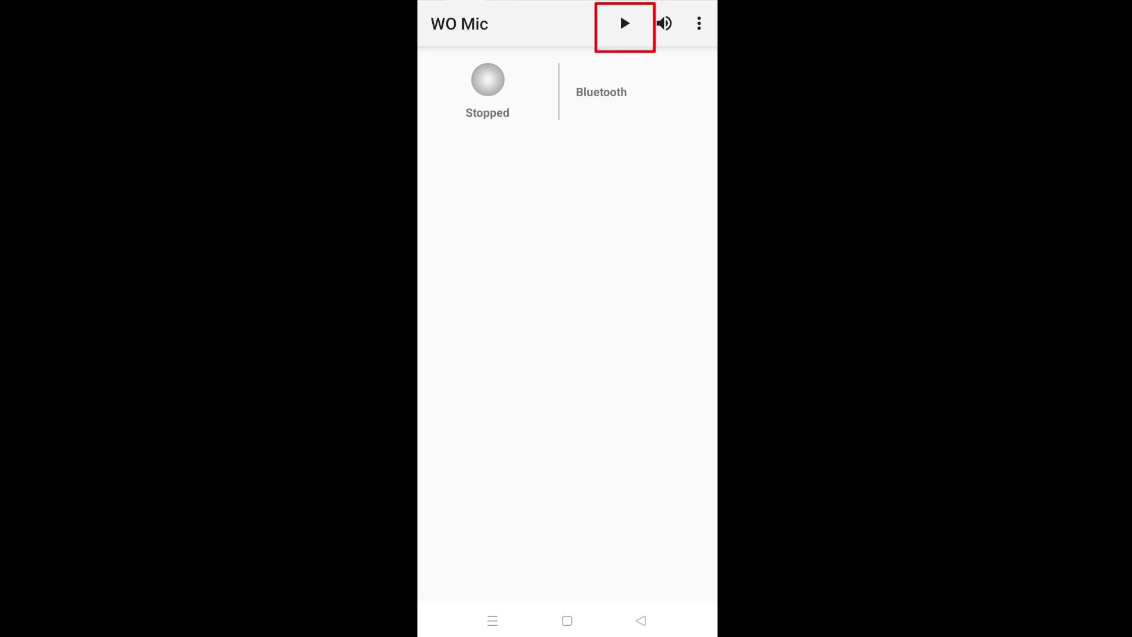
# - Start the WO Mic server, granting audio, nearby-device, phone-call and notification permissions
pyautogui.click(625, 23)
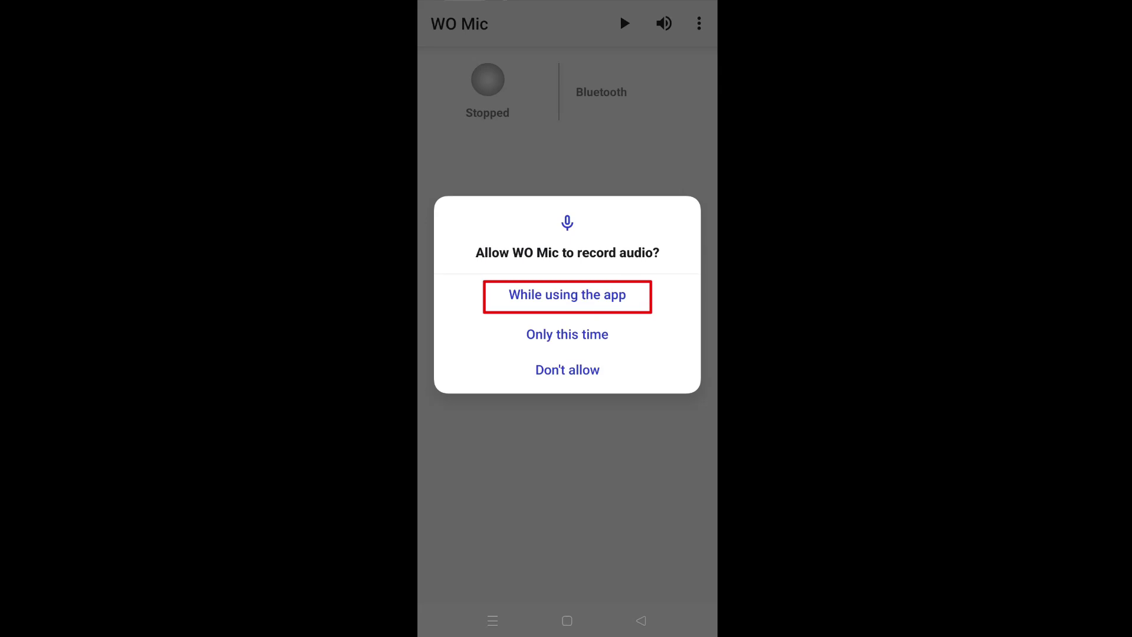
pyautogui.click(567, 295)
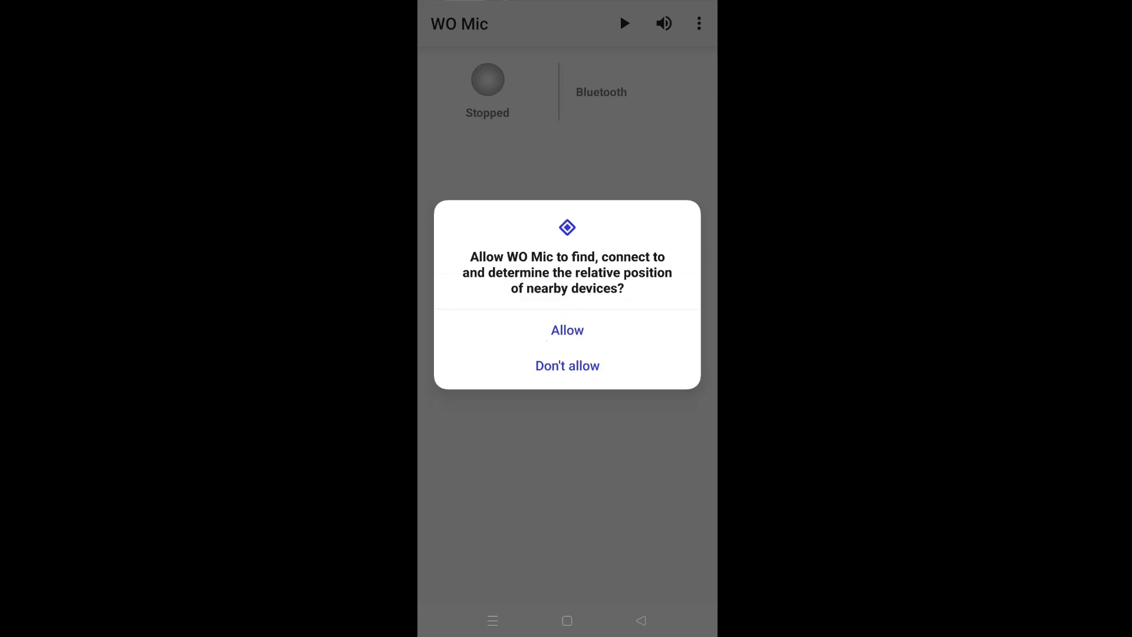
pyautogui.click(567, 330)
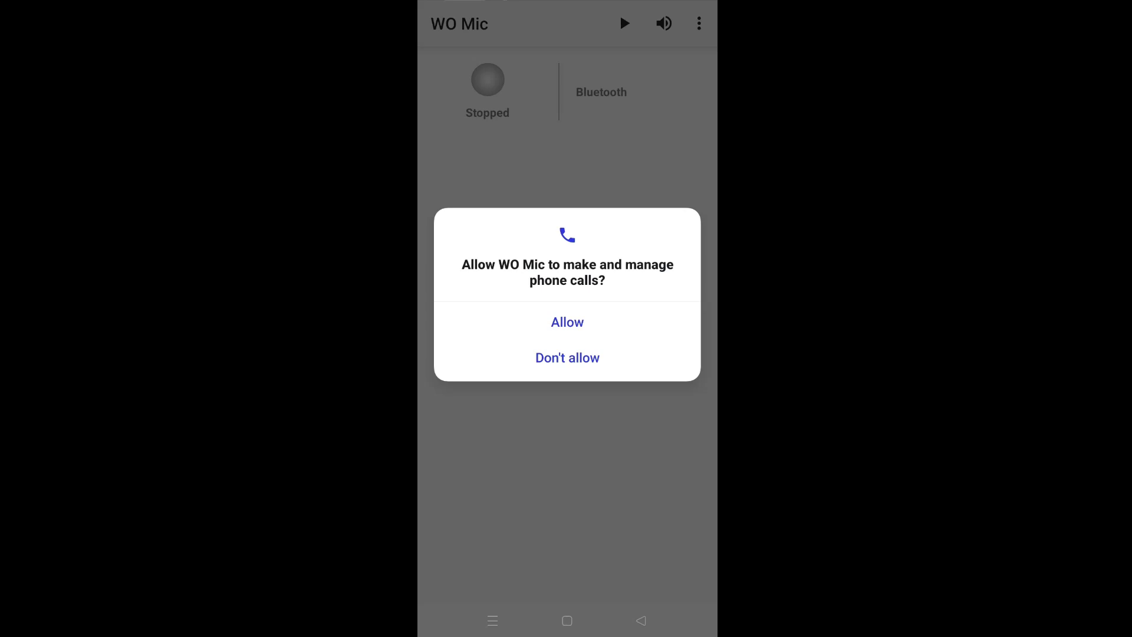
pyautogui.click(567, 321)
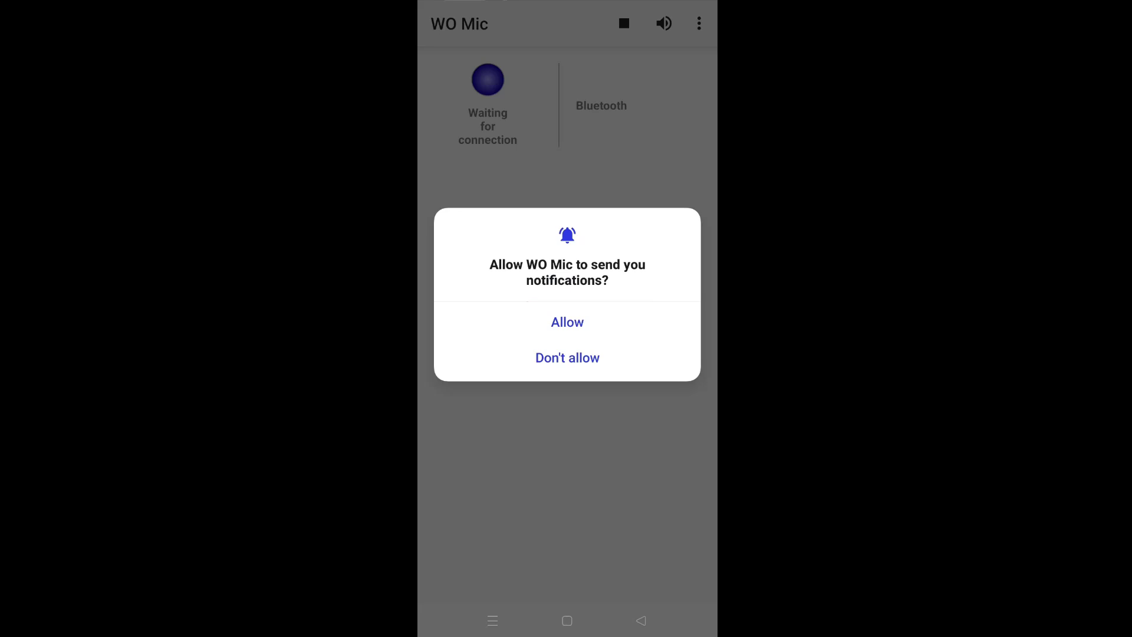
pyautogui.click(567, 322)
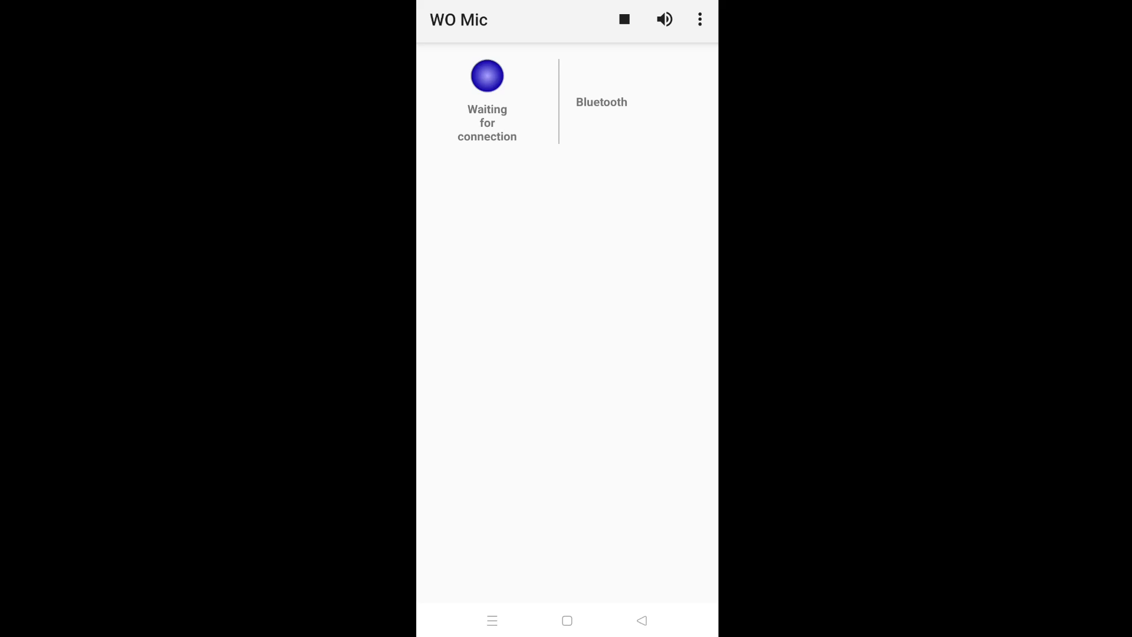
# - Stop the WO Mic server, keep Bluetooth as the transport in Settings, and restart the server
pyautogui.click(624, 19)
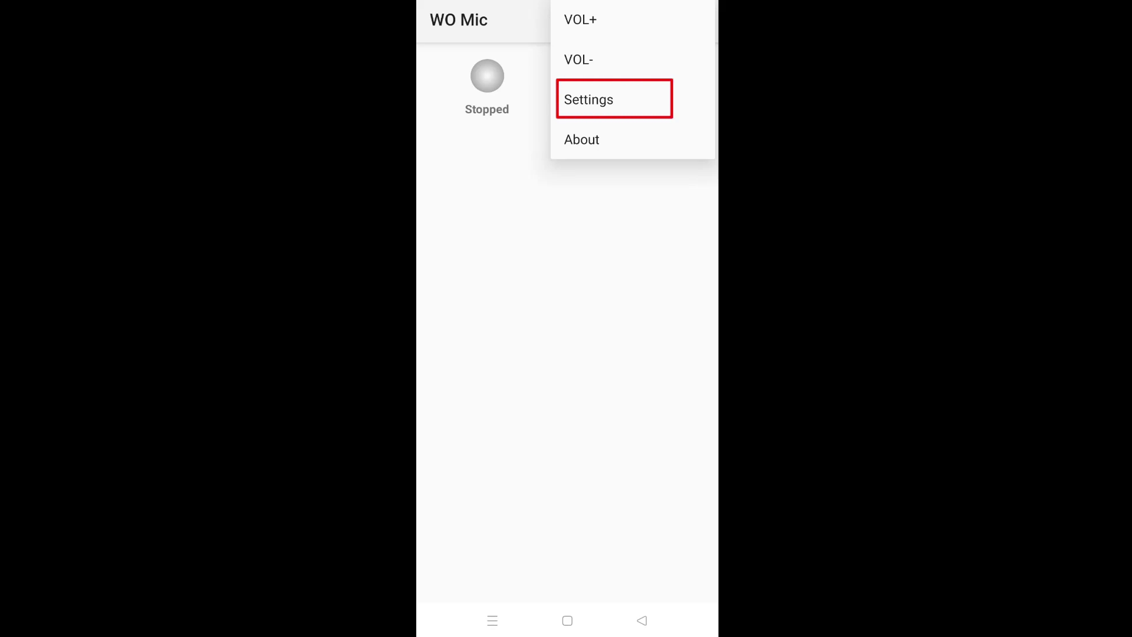
pyautogui.click(588, 99)
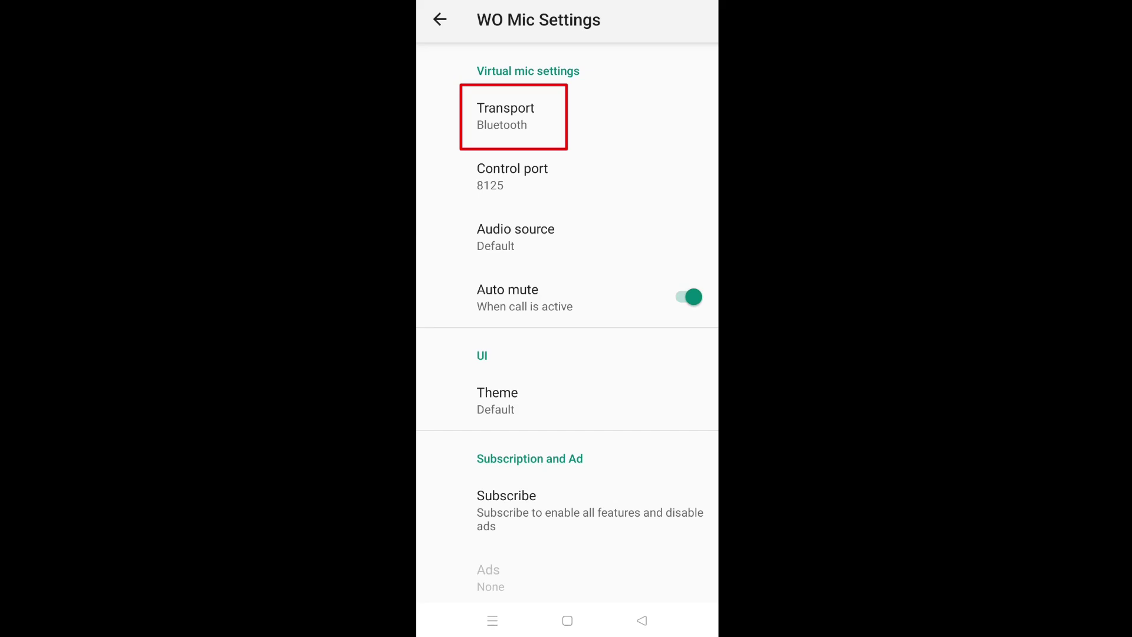
pyautogui.click(505, 116)
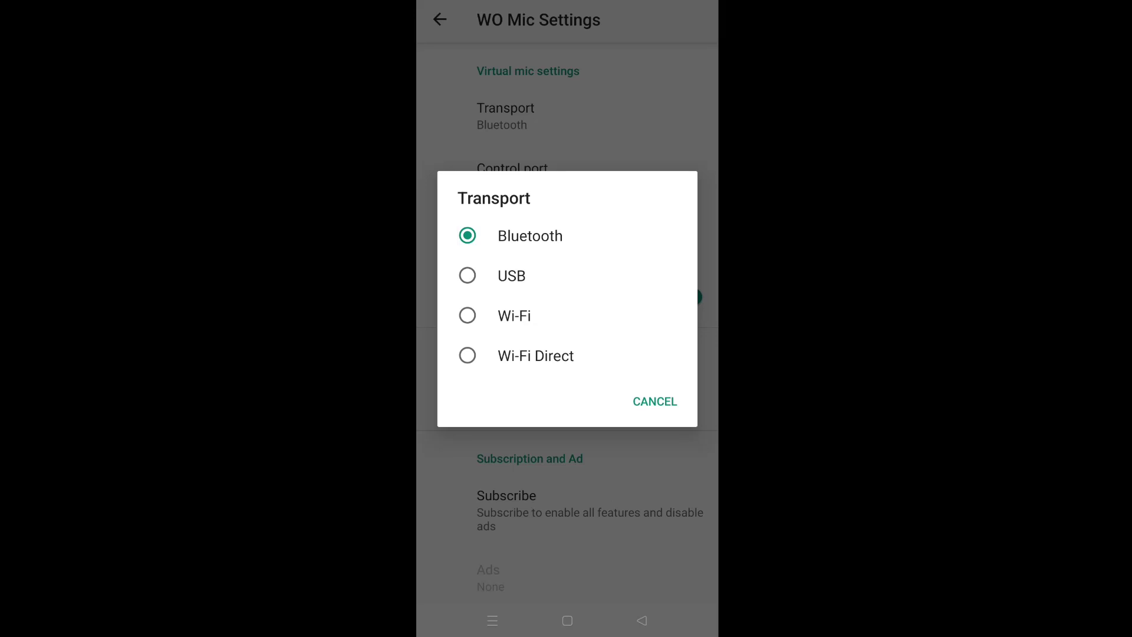
pyautogui.press('Escape')
pyautogui.press('Escape')
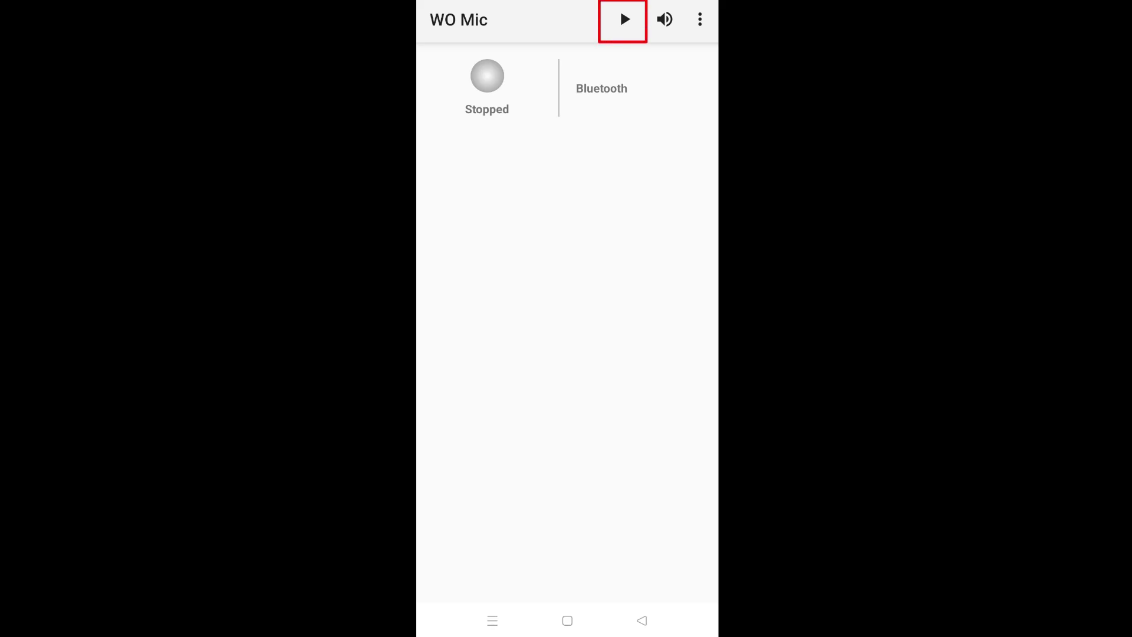
pyautogui.click(624, 20)
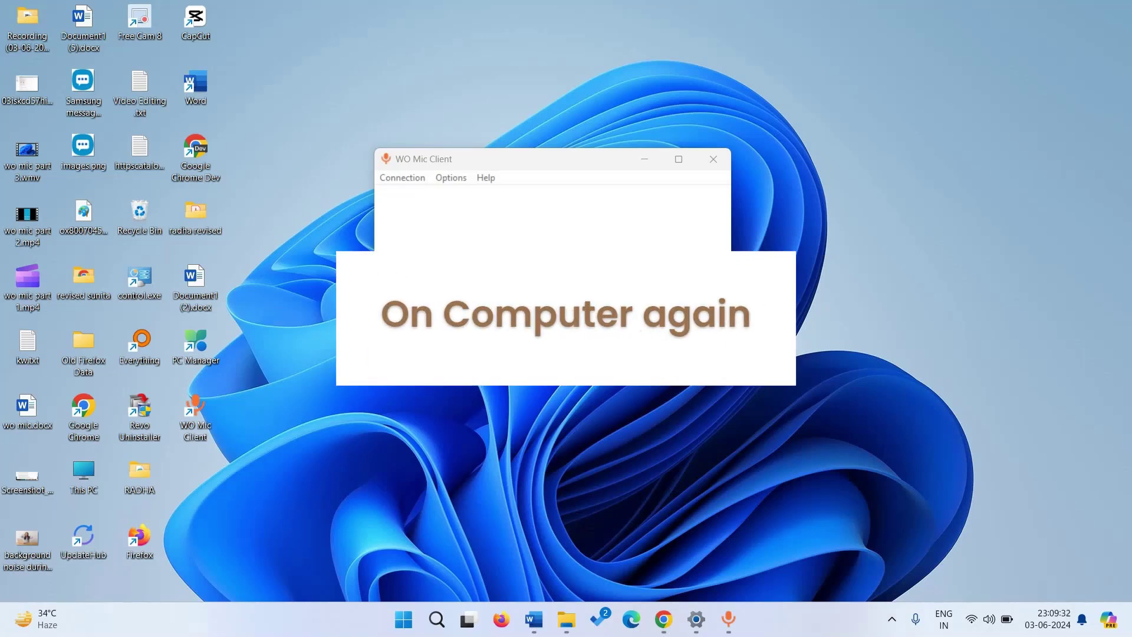
# - Open the Connect dialog from WO Mic Client's Connection menu
pyautogui.click(401, 177)
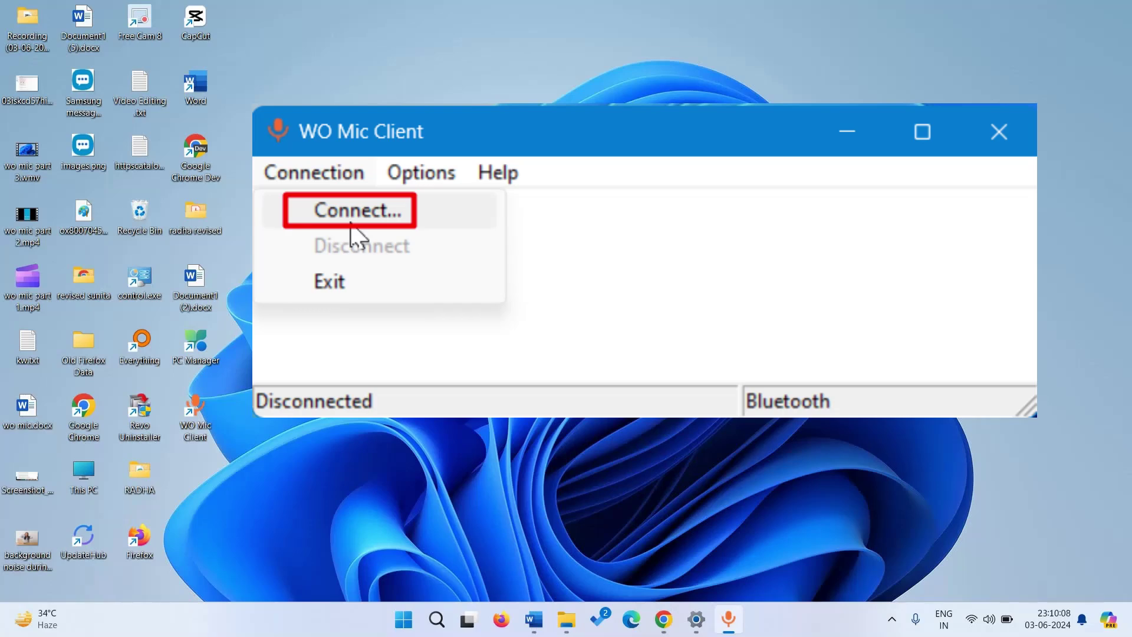
pyautogui.click(350, 224)
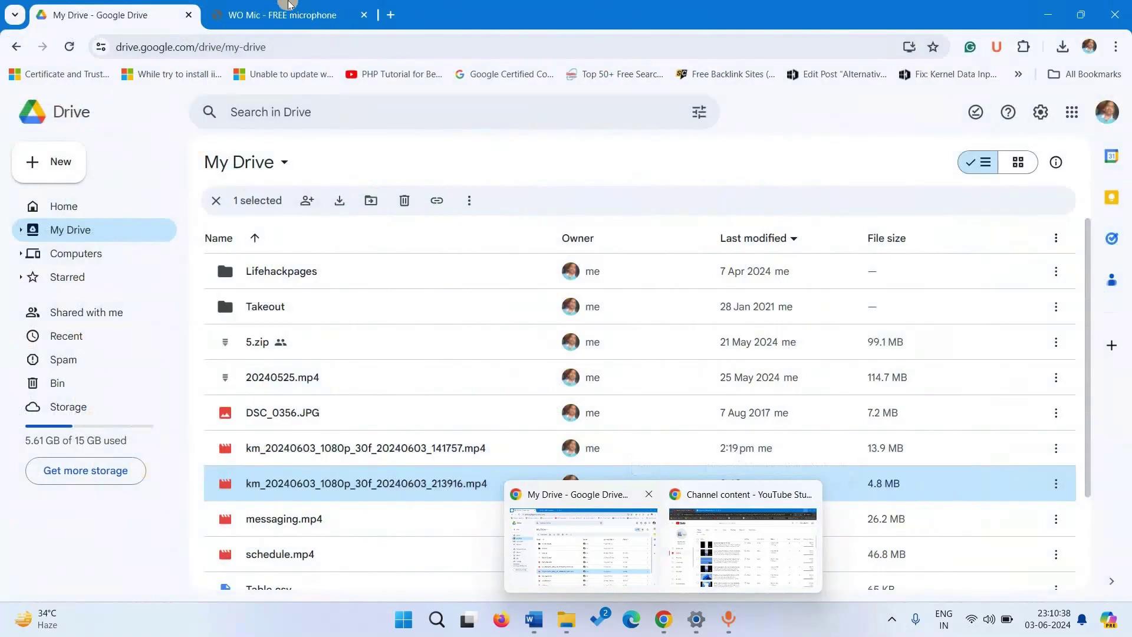
# - Download and run VC_redist.x86.exe, then return to the WO Mic page's step 3 installer table
pyautogui.click(570, 551)
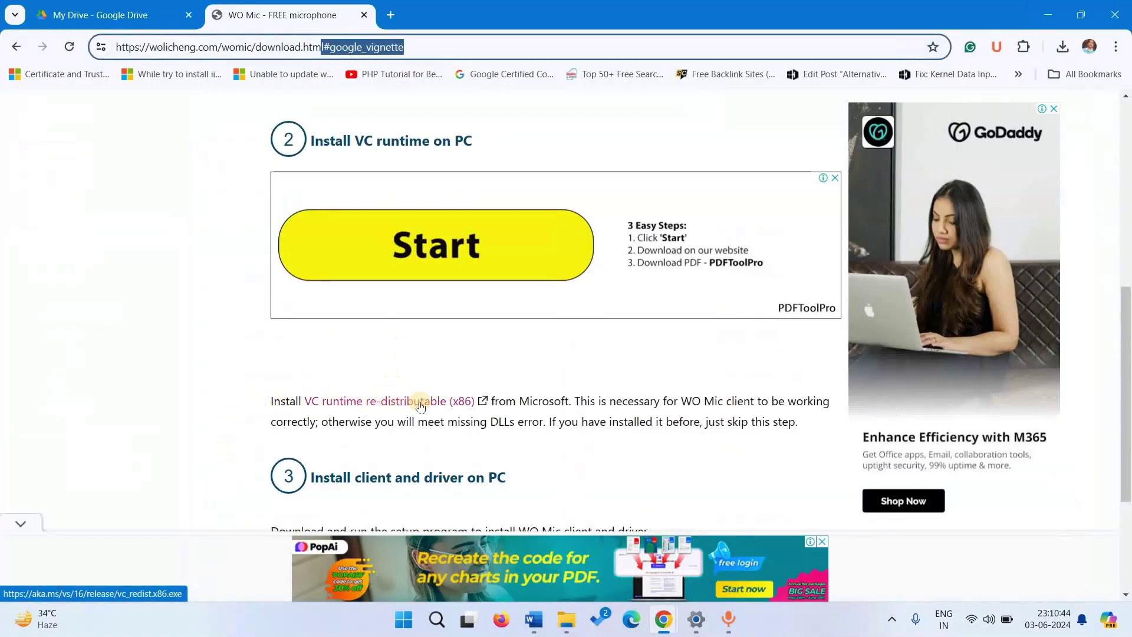
pyautogui.click(354, 405)
pyautogui.click(354, 405)
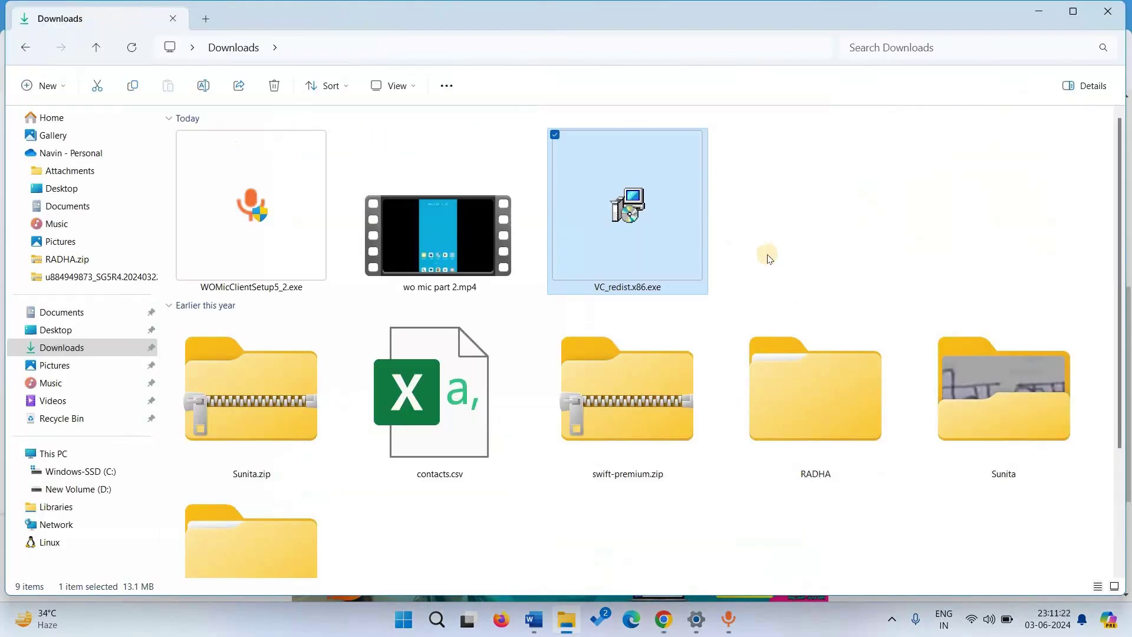
pyautogui.rightClick(633, 208)
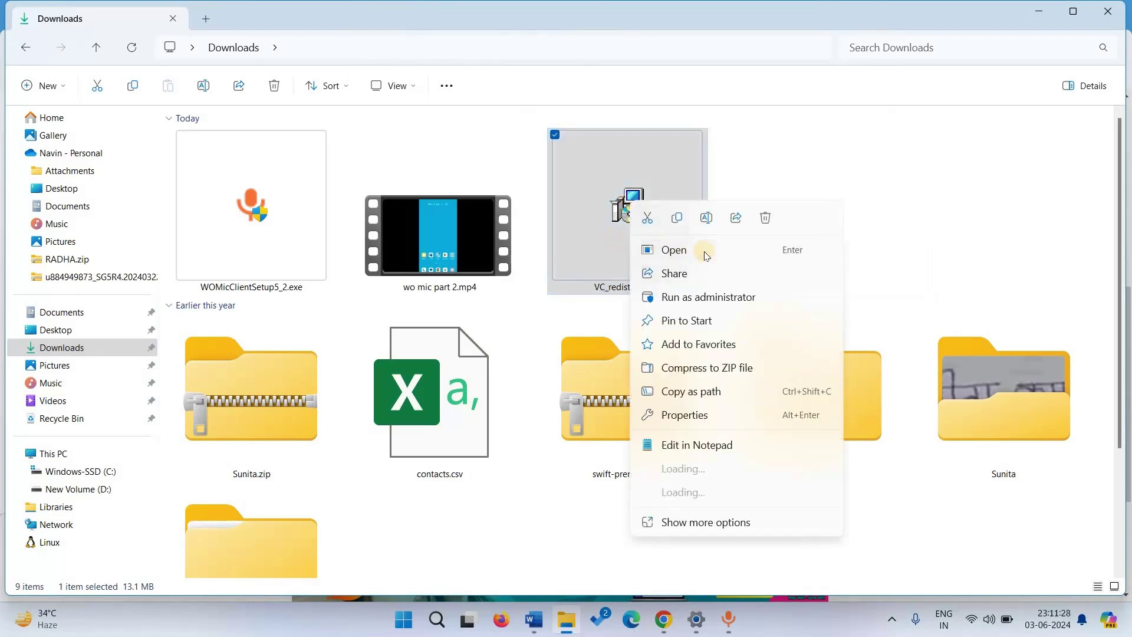
pyautogui.click(926, 138)
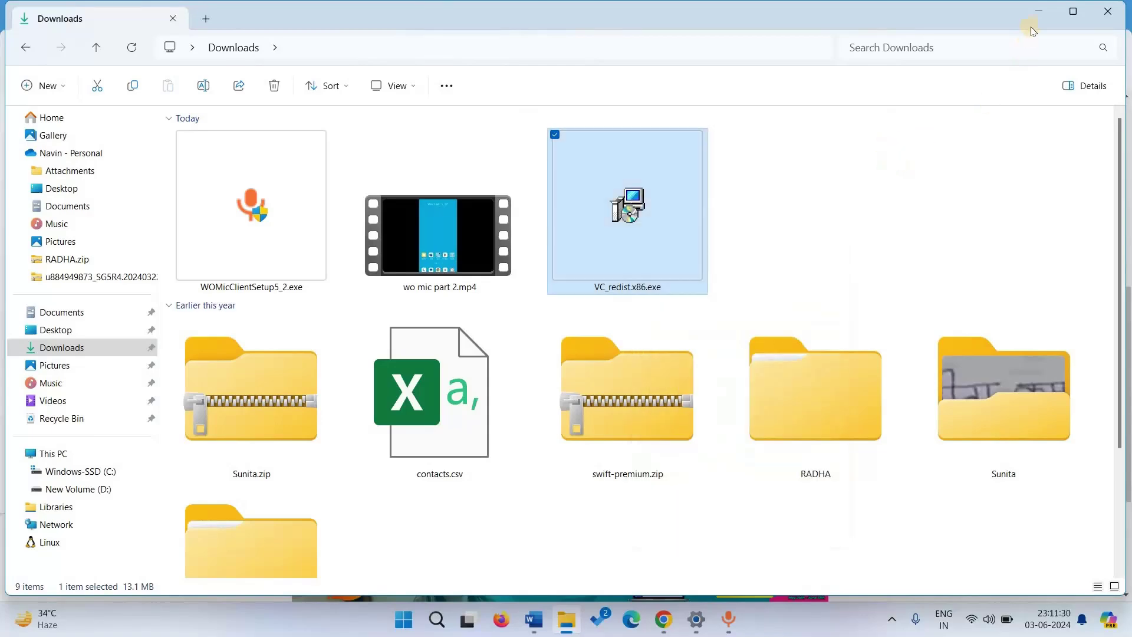
pyautogui.hotkey('alt', 'Tab')
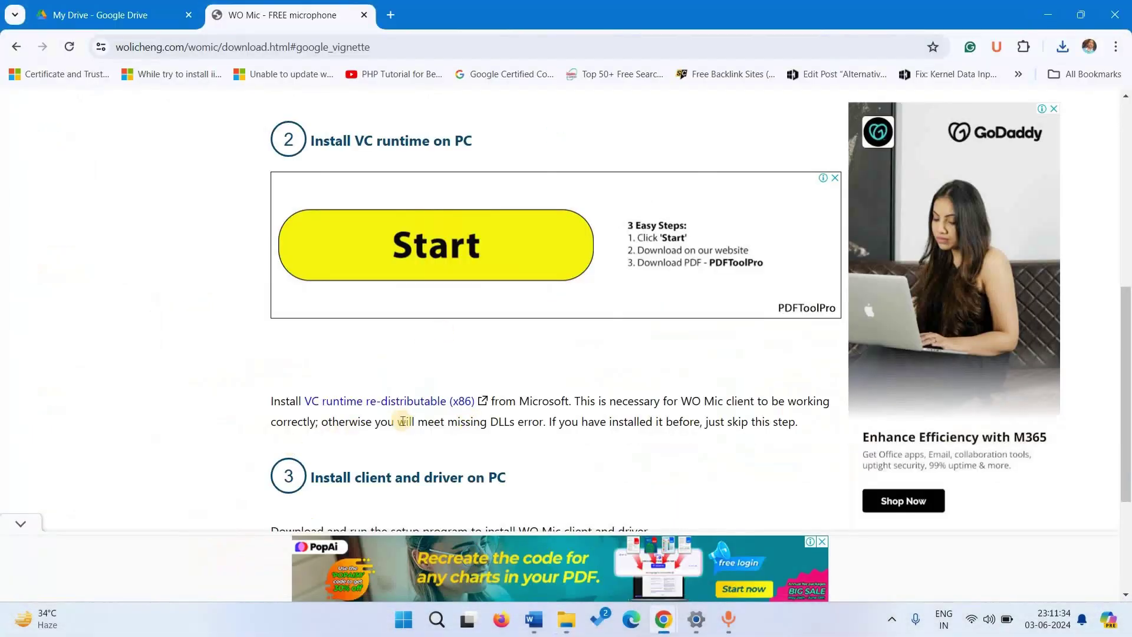
pyautogui.scroll(-2, 307, 331)
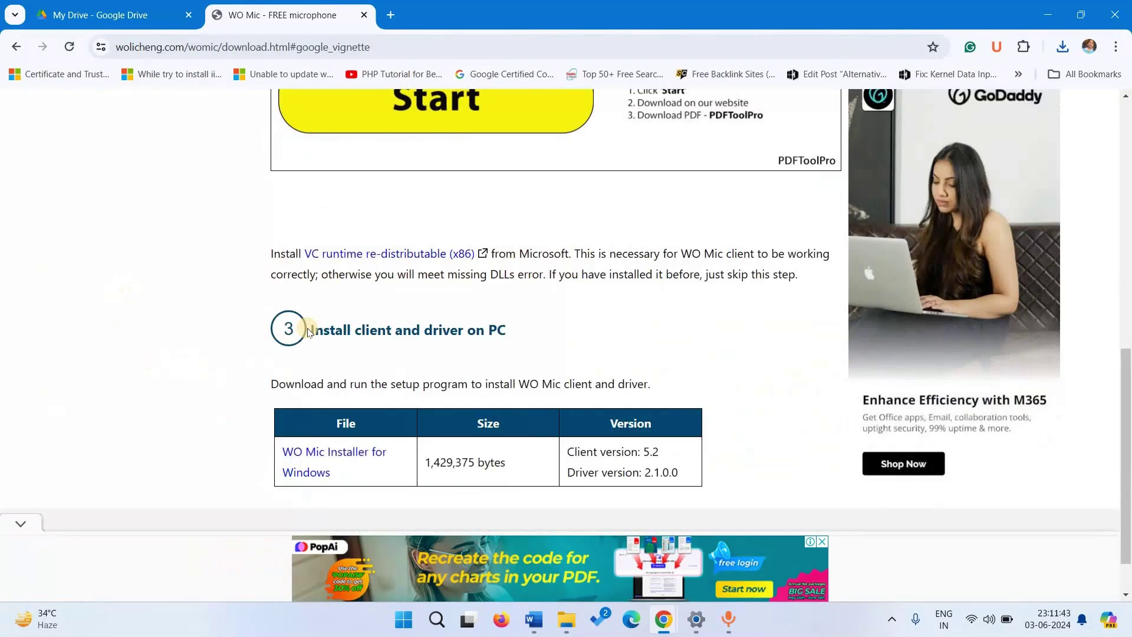